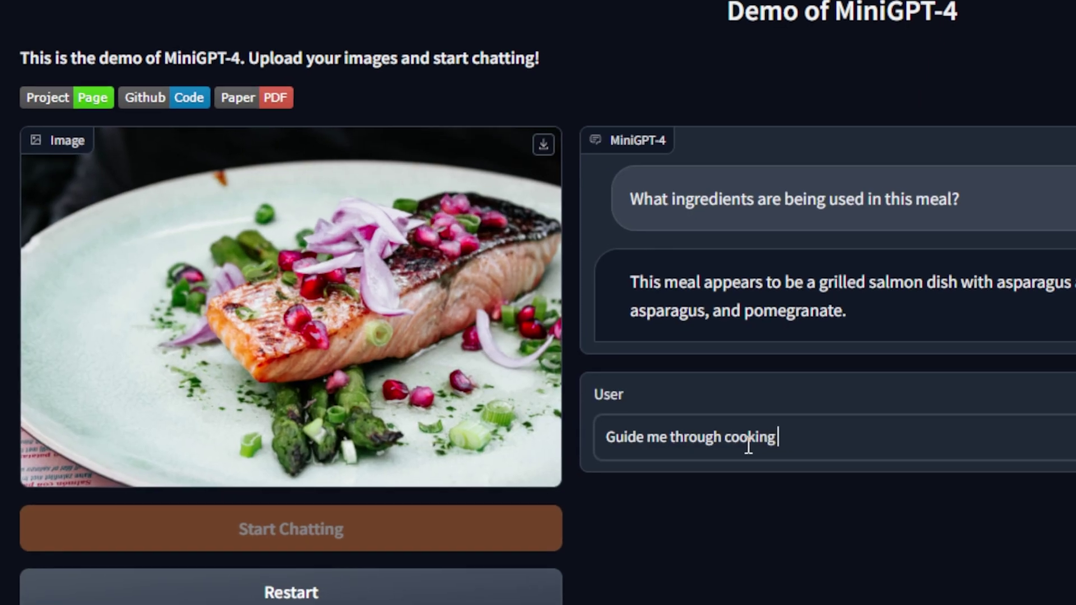
Type 'this dish' on the empty Gradio demo page.
text(this dish)
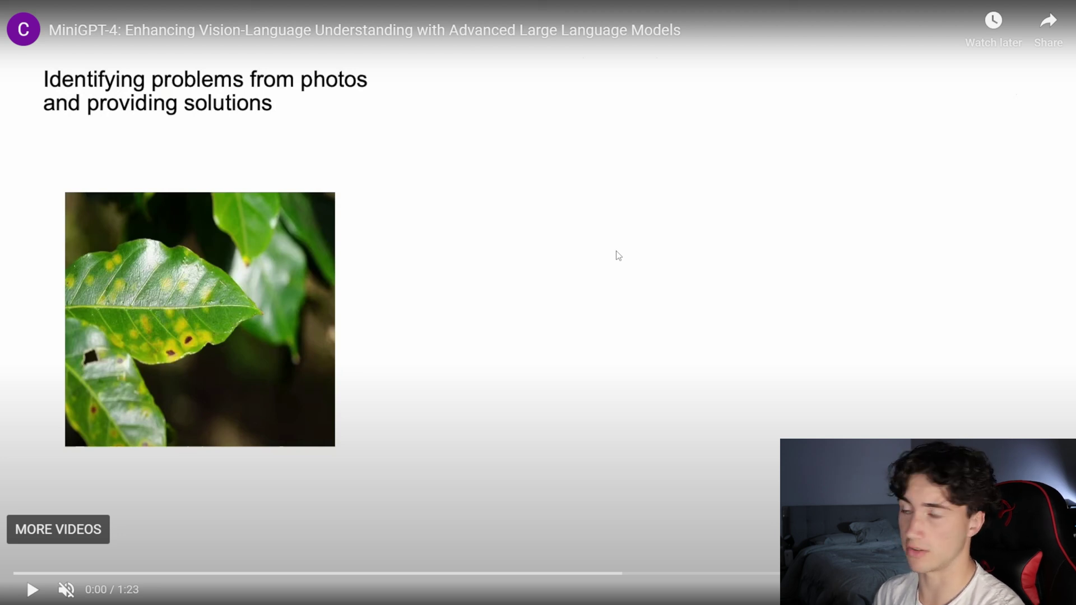
Play the MiniGPT-4 overview video, pause on the plant example, then exit fullscreen.
click(618, 255)
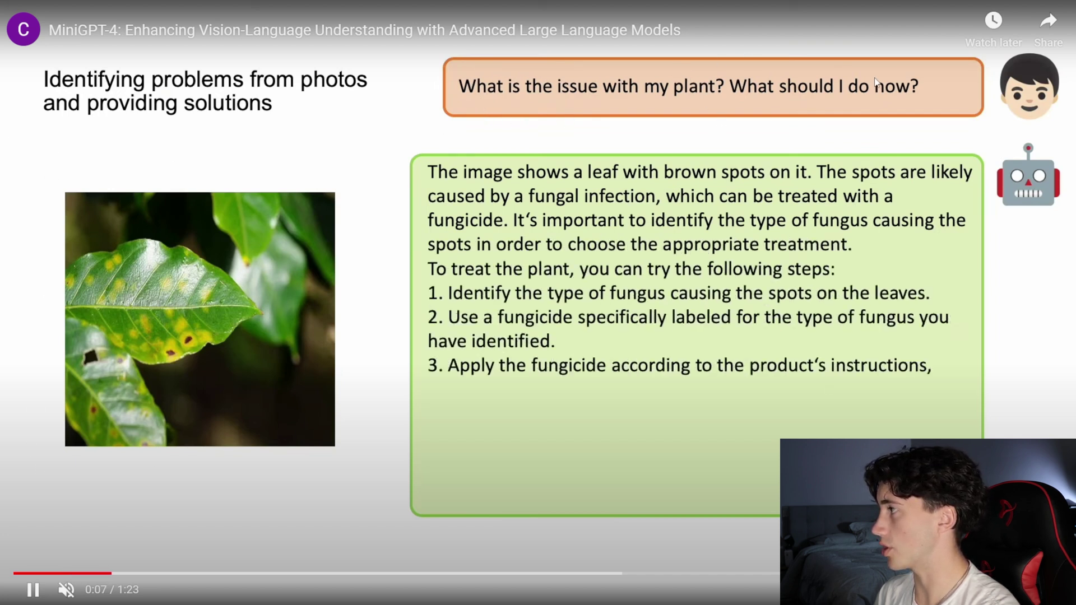
click(463, 245)
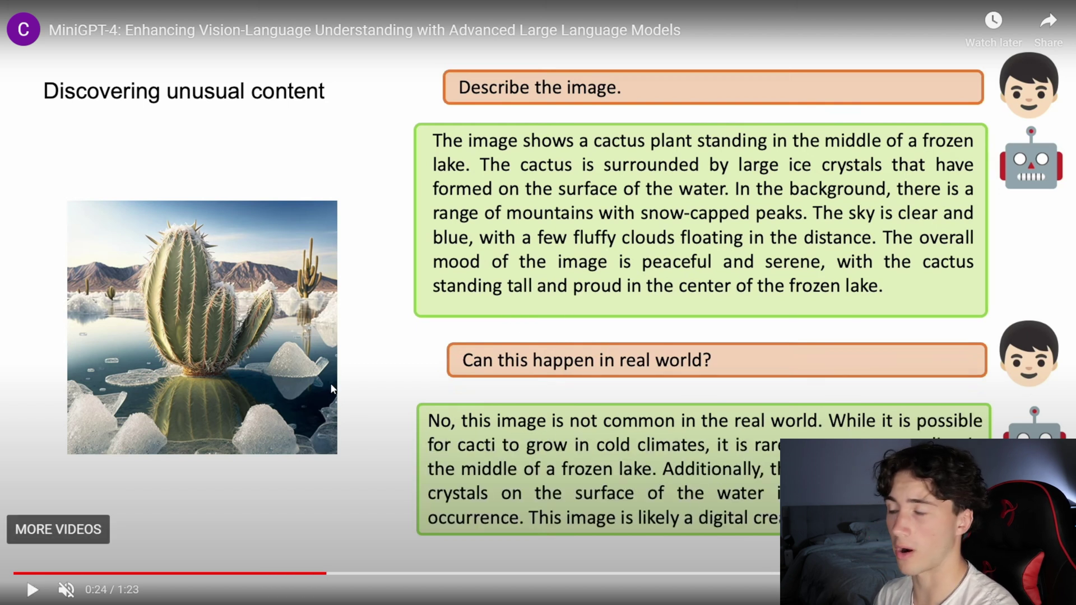
key(Escape)
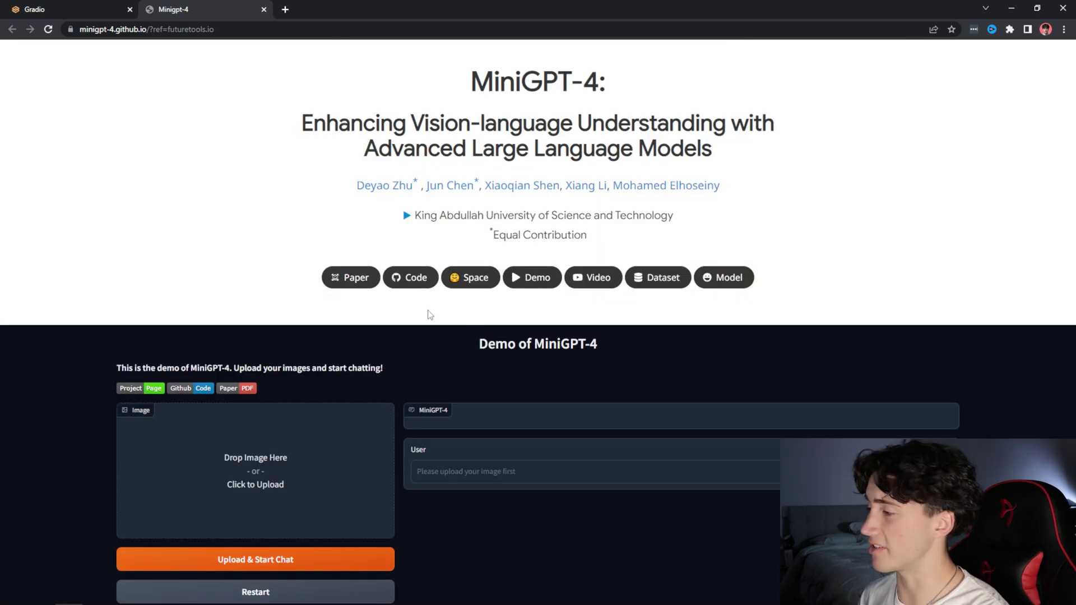
Open the live demo from the project page, closing the project and older Gradio tabs.
scroll(596, 332, down, 5)
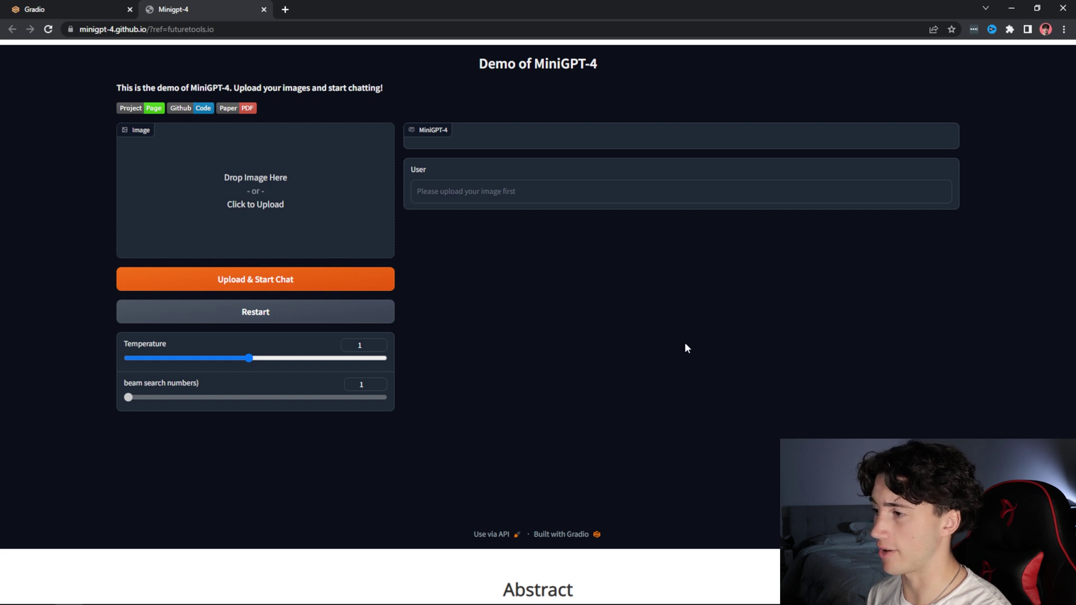
scroll(685, 344, up, 5)
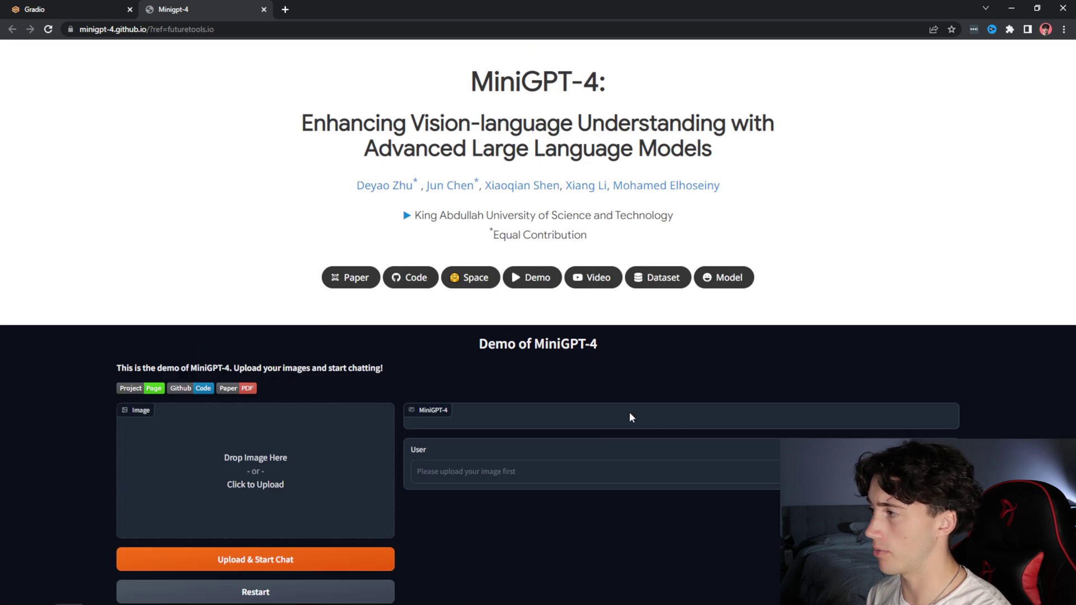
click(538, 283)
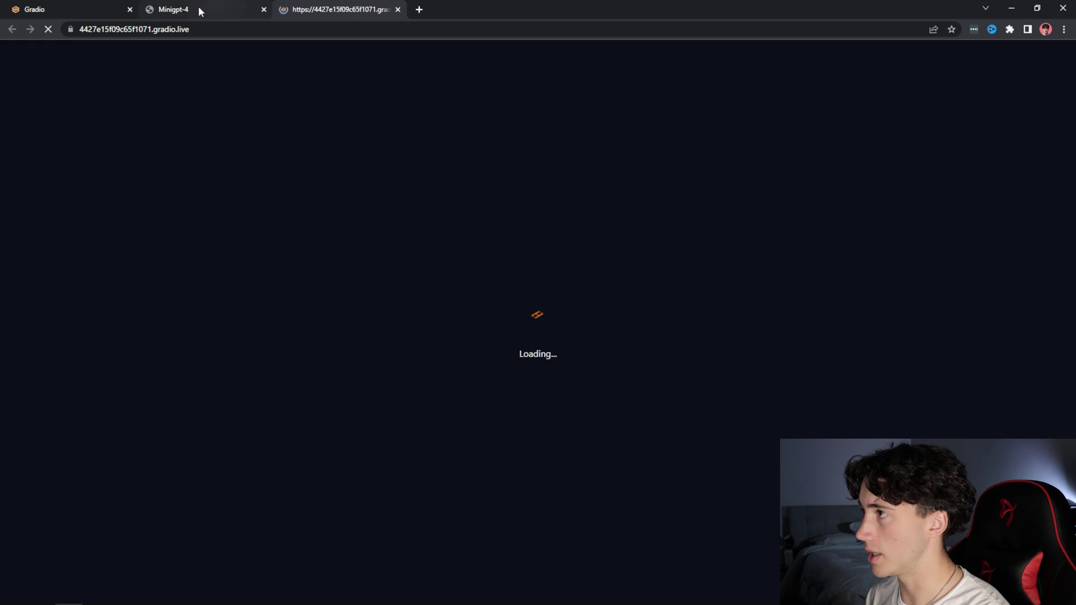
click(264, 9)
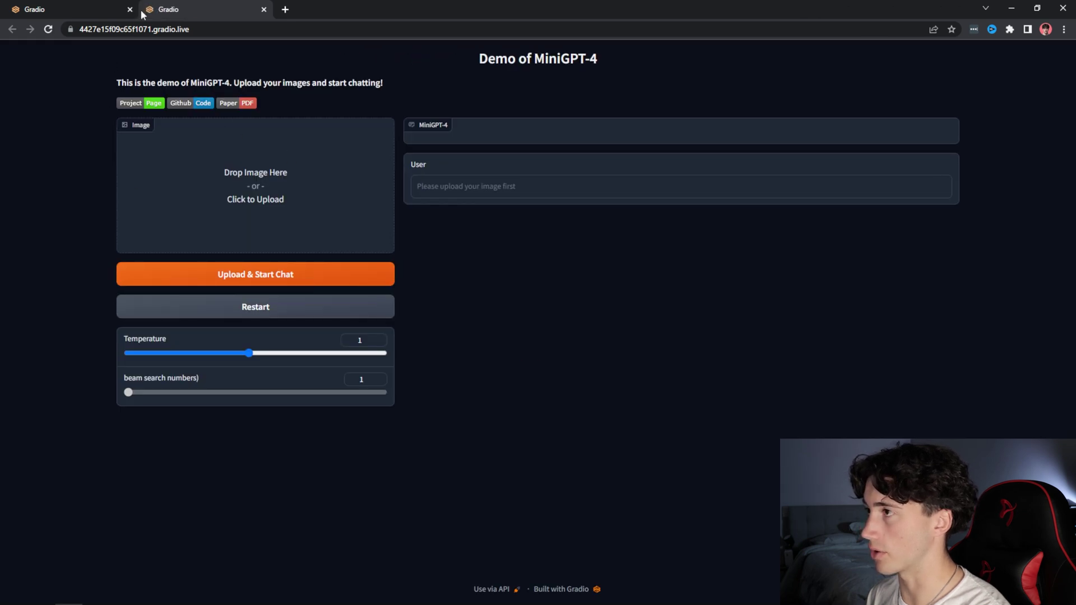
click(131, 10)
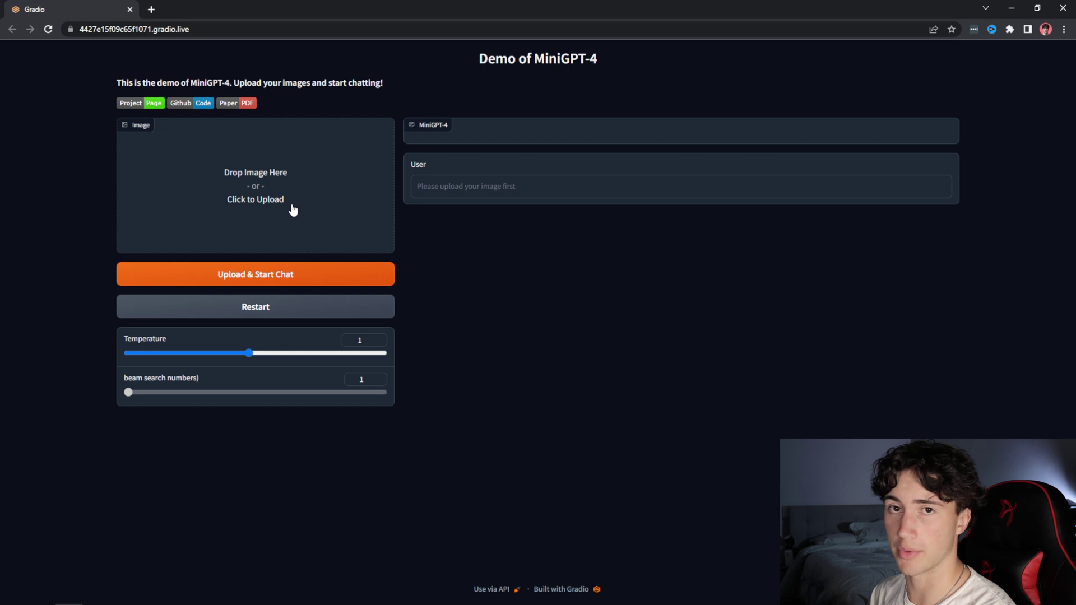
Upload the 'food' salmon photo and start the chat, noting queue position 6/6.
click(292, 210)
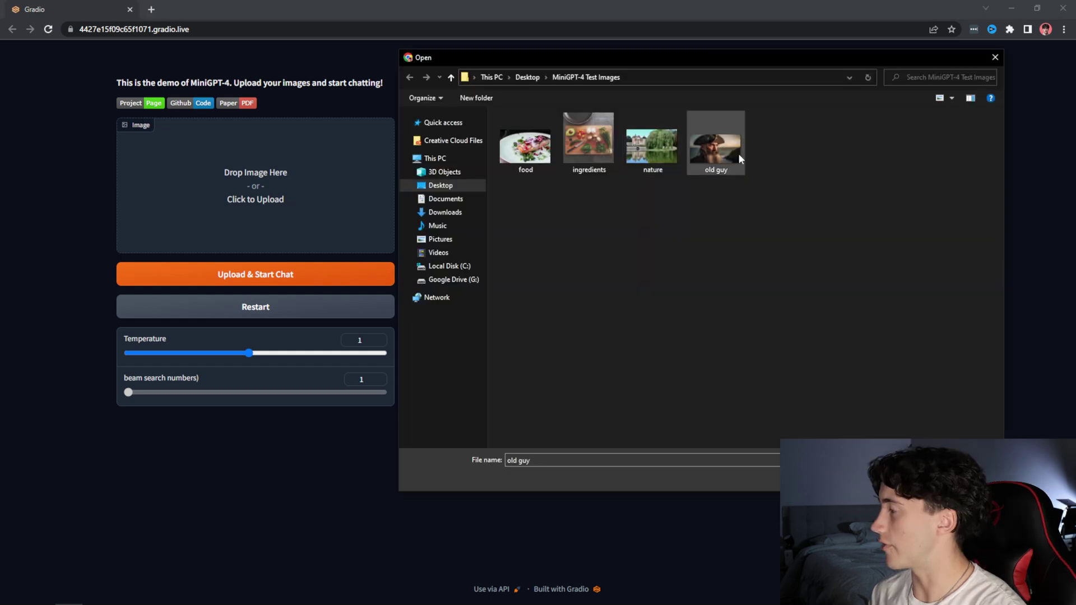
click(509, 148)
double_click(509, 149)
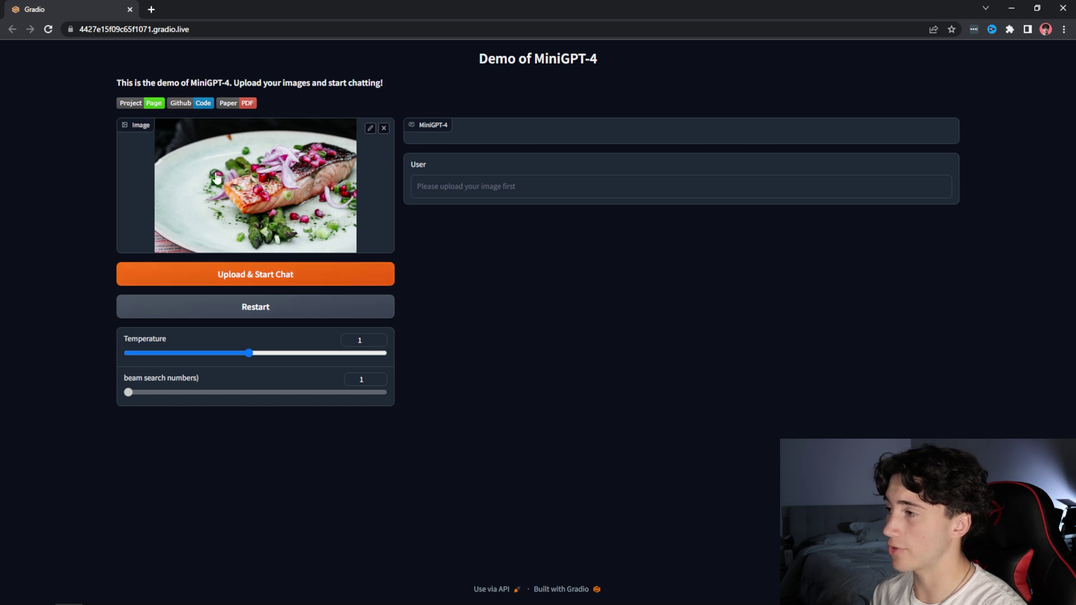
click(254, 281)
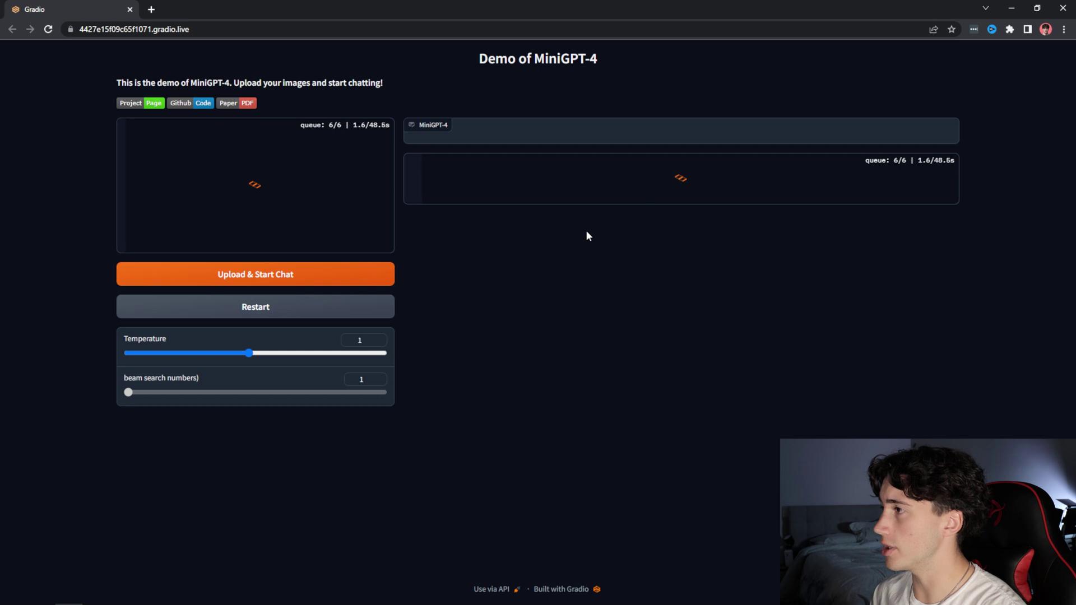
drag(329, 125, 341, 126)
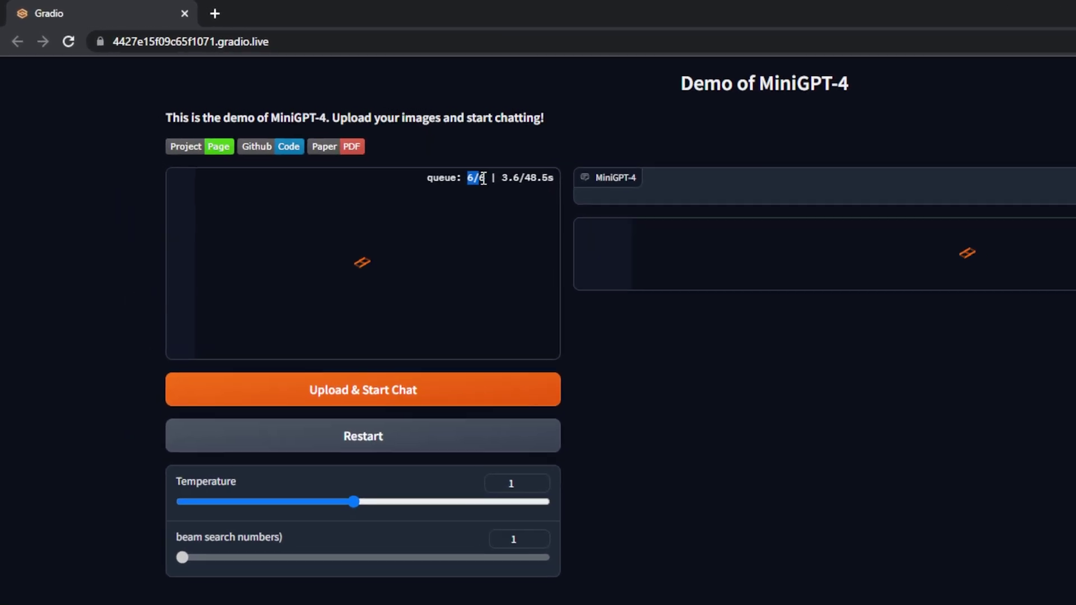
click(811, 328)
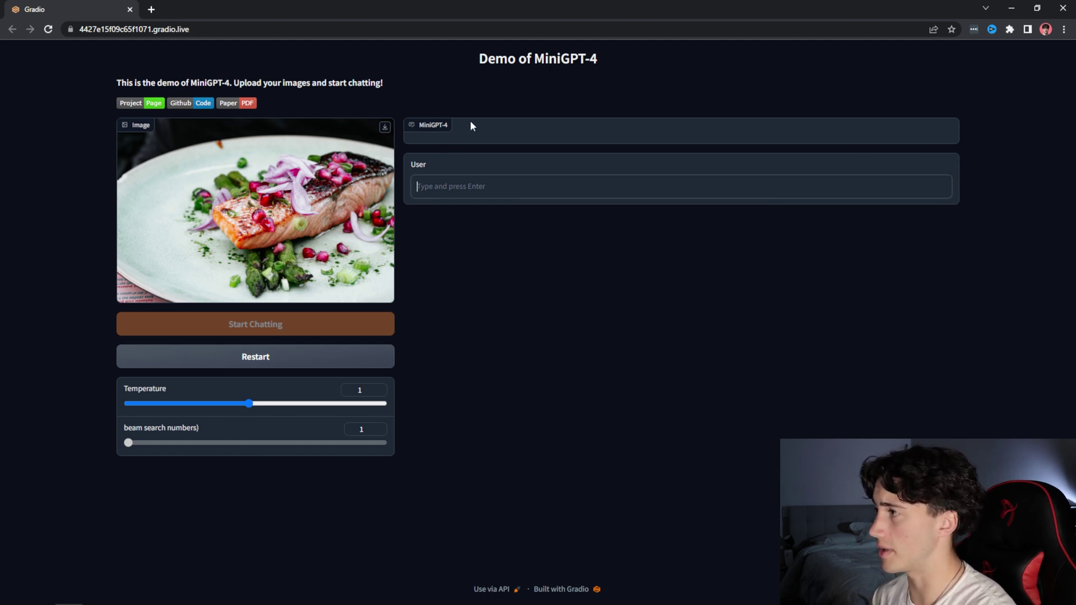
Ask 'What ingredients are being used in this meal?' and read the salmon, asparagus, pomegranate answer.
text(What ingredients are being used in this meal?)
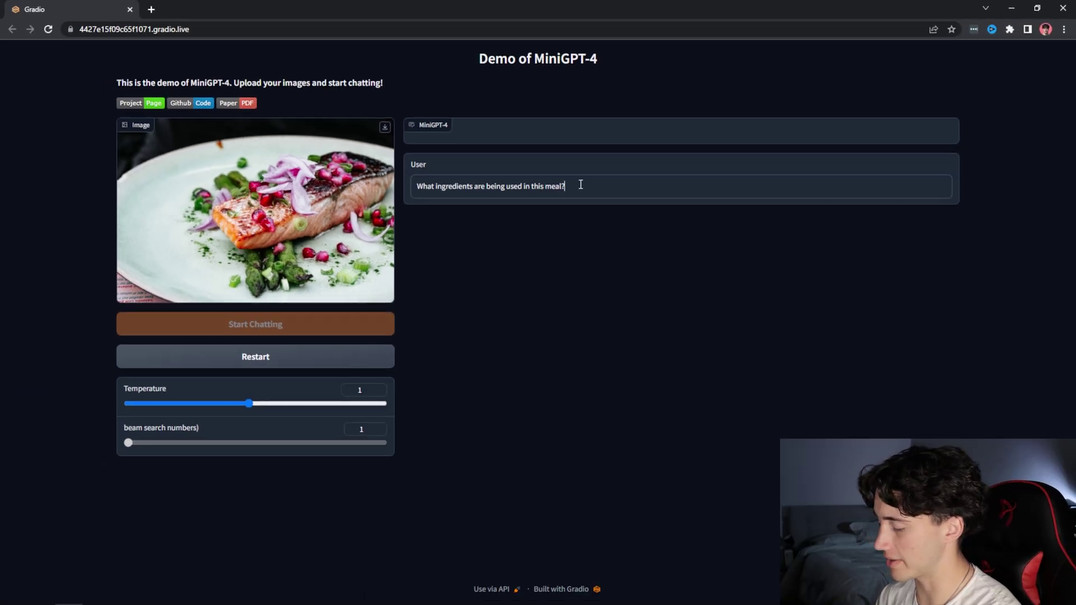
key(Return)
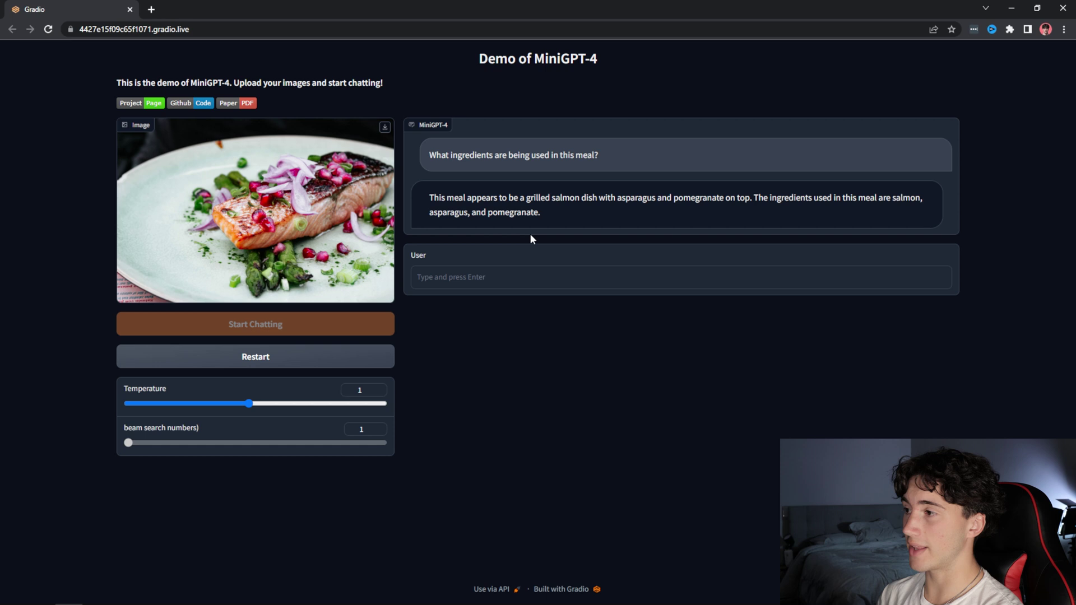
click(481, 281)
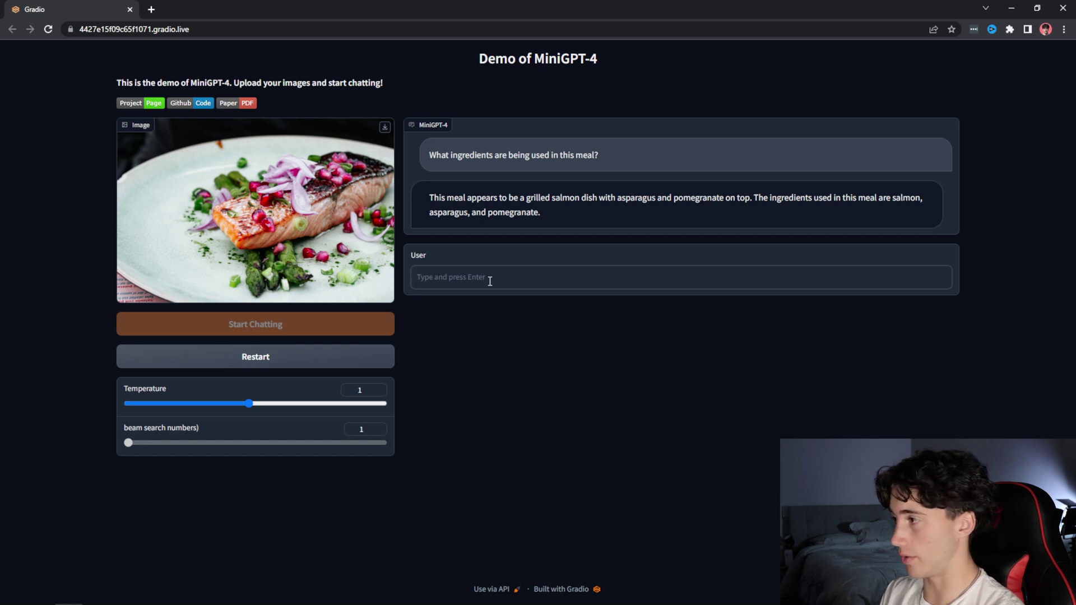
Send the question 'Guide me through cooking this dish.'.
text(Guide me through cookin)
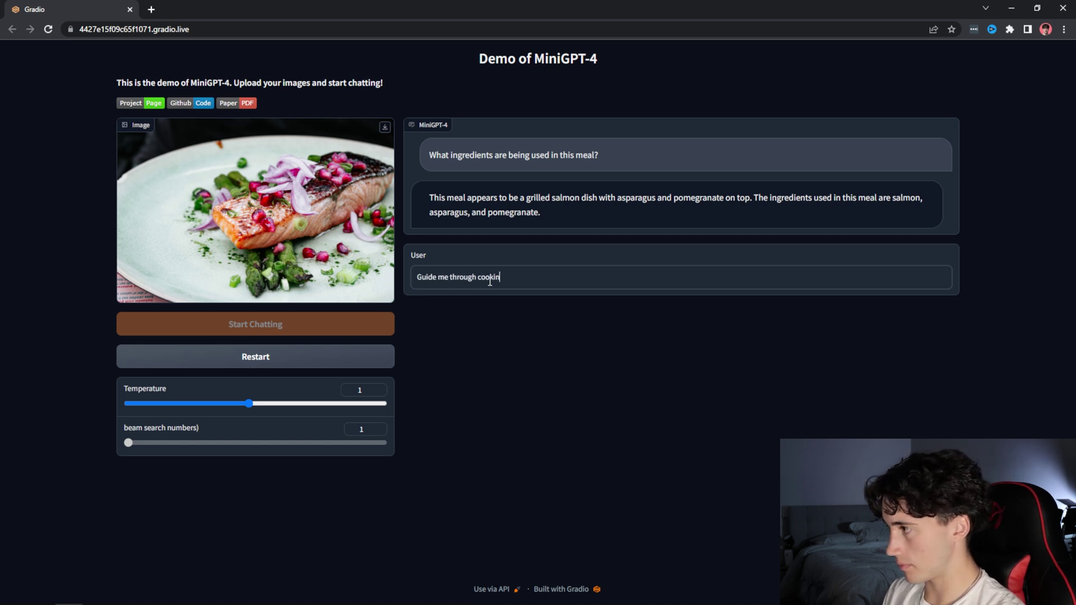
text(g this dish.)
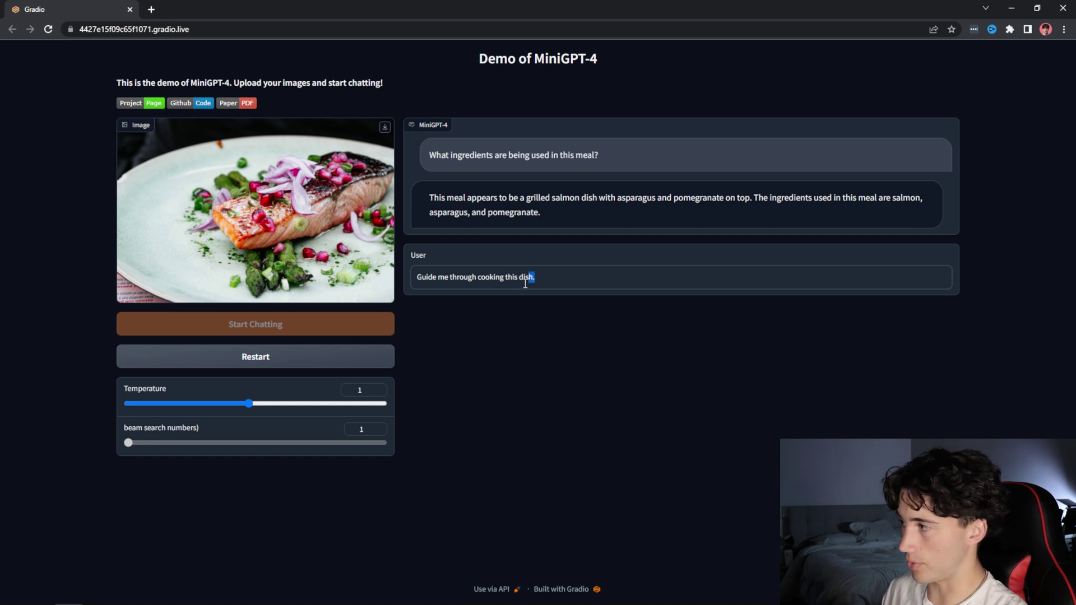
triple_click(527, 277)
click(607, 280)
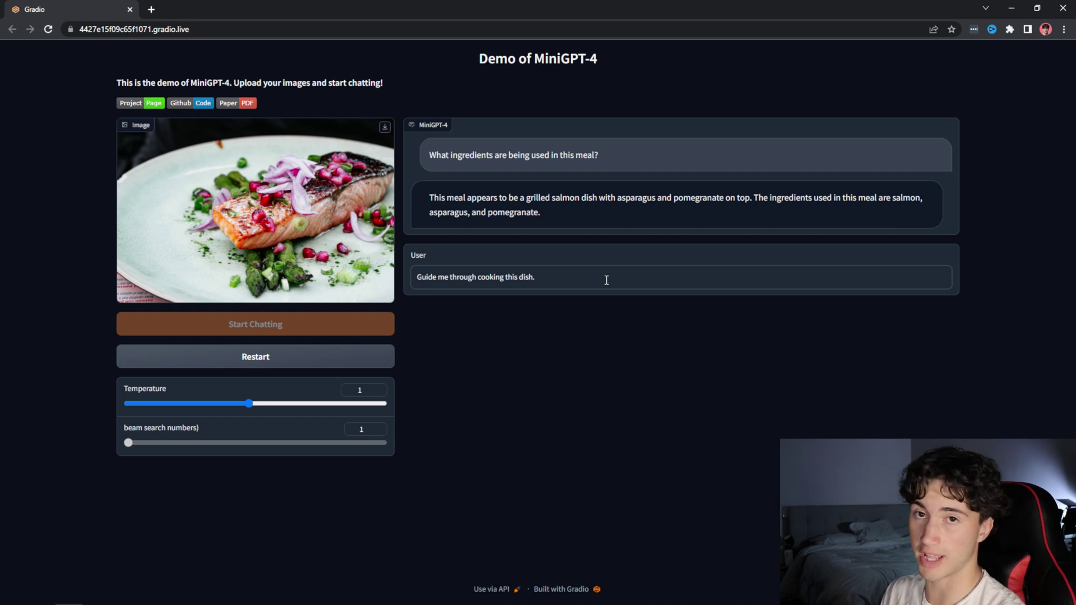
key(Return)
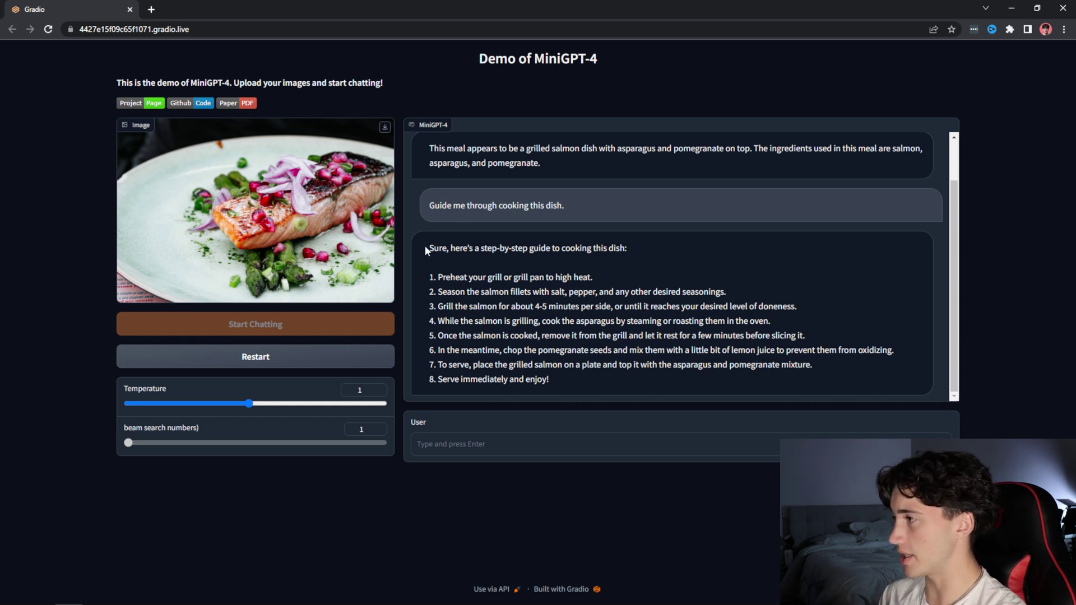
Highlight the reply's opening line, recipe step 1 and the pomegranate chopping step while reading.
drag(429, 248, 635, 247)
click(635, 248)
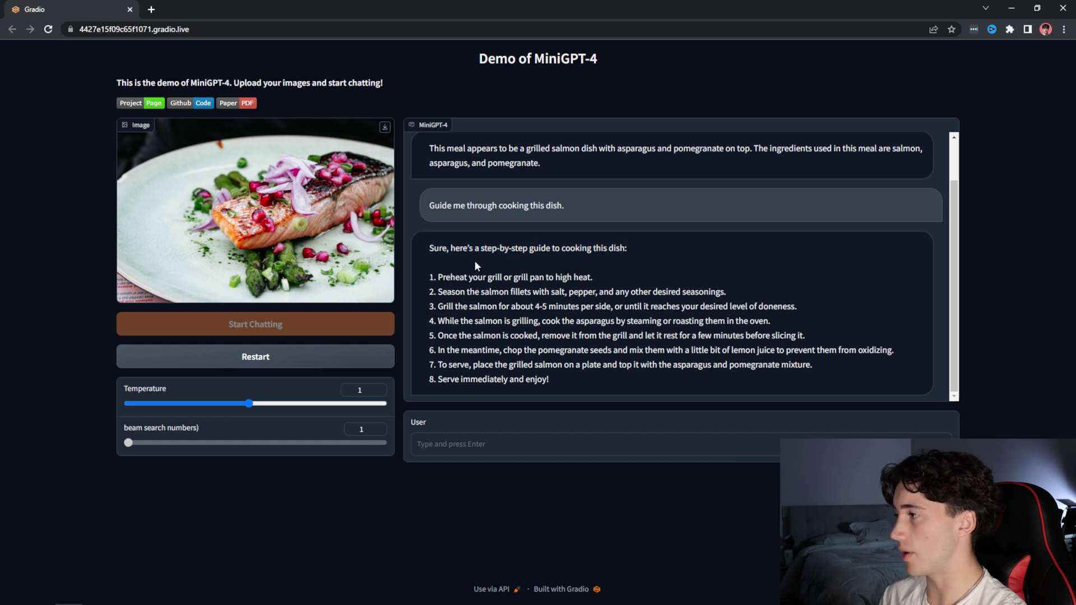
drag(436, 277, 592, 277)
click(605, 285)
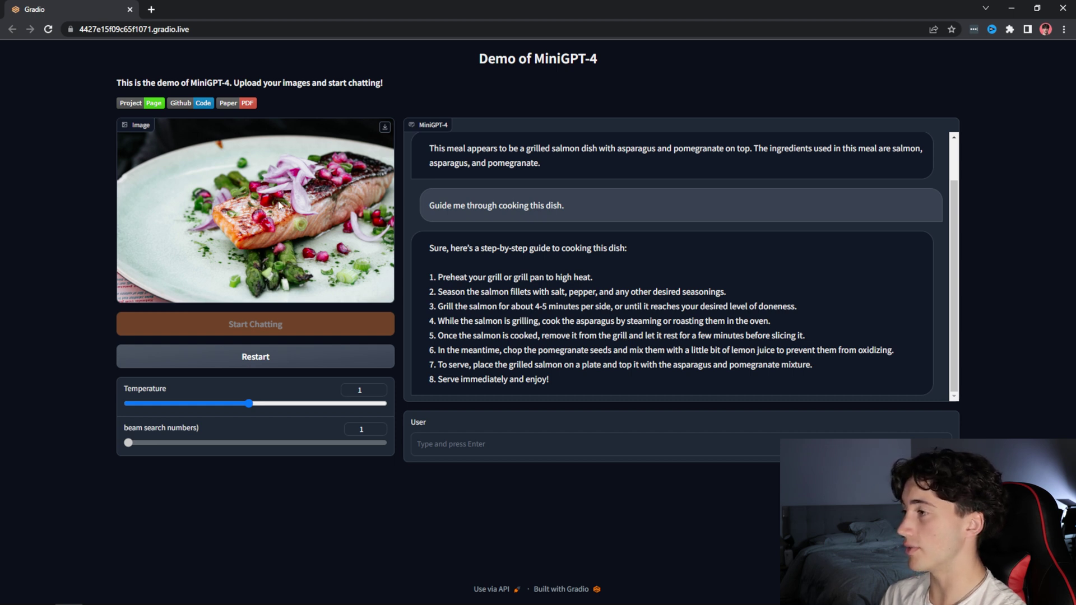
drag(589, 351, 440, 351)
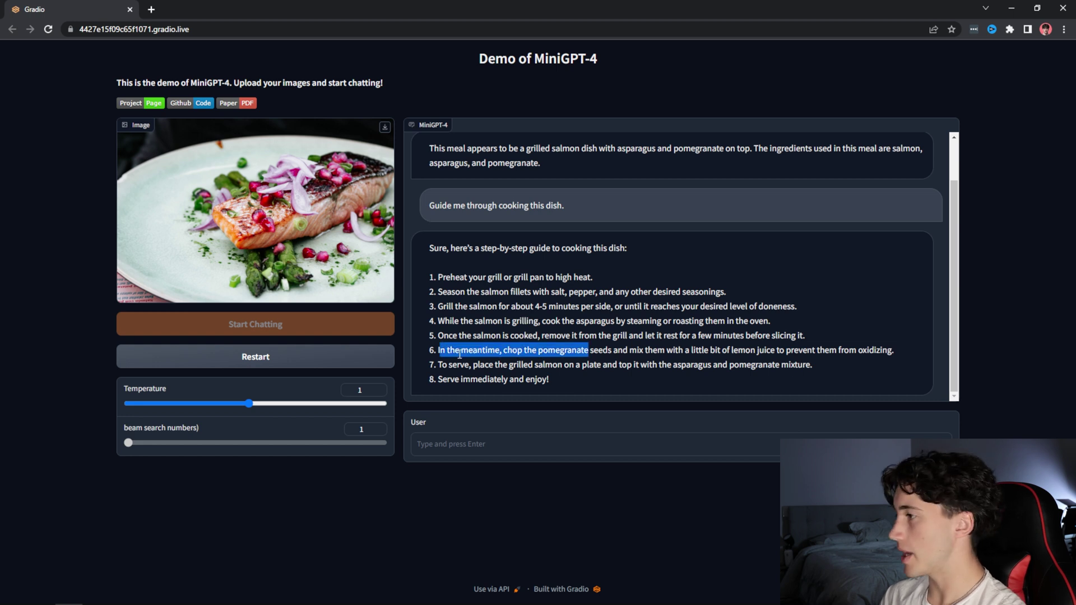
click(457, 354)
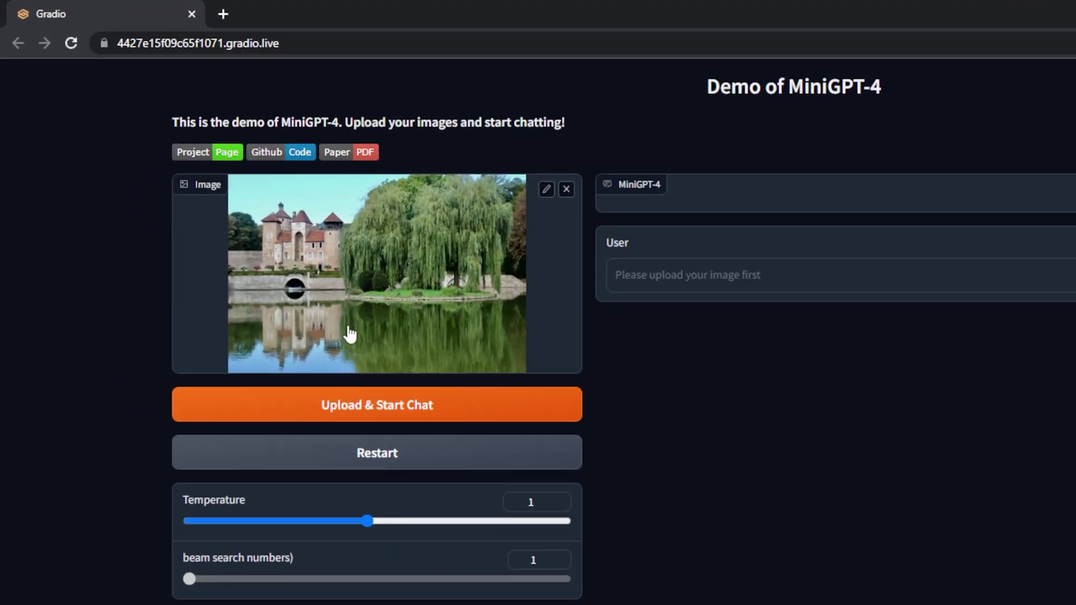
Zoom the page in and start the chat with the castle-by-the-lake photo.
key(ctrl+plus)
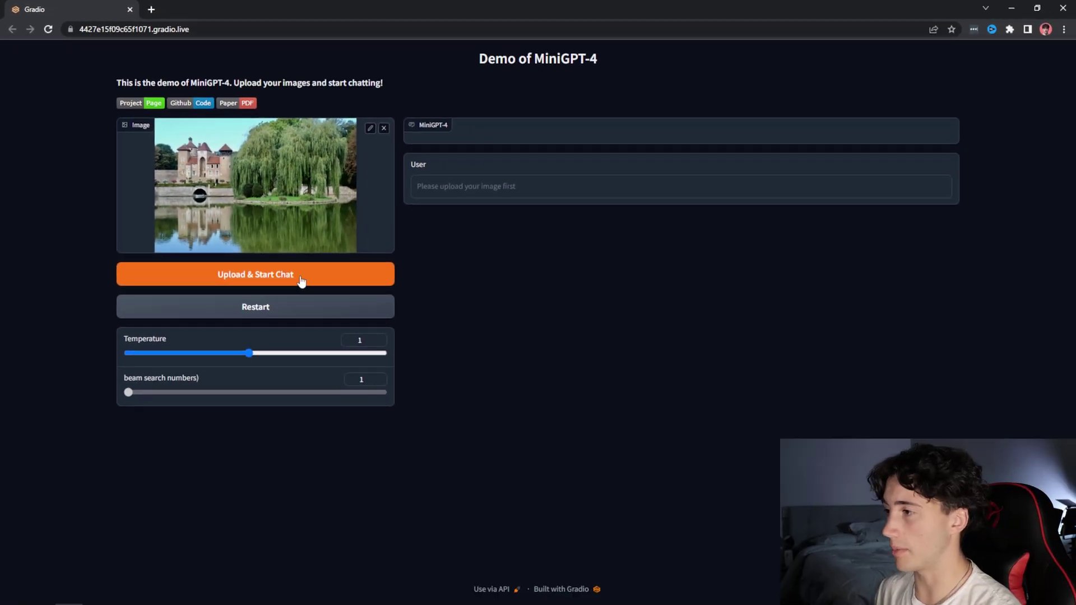
click(478, 506)
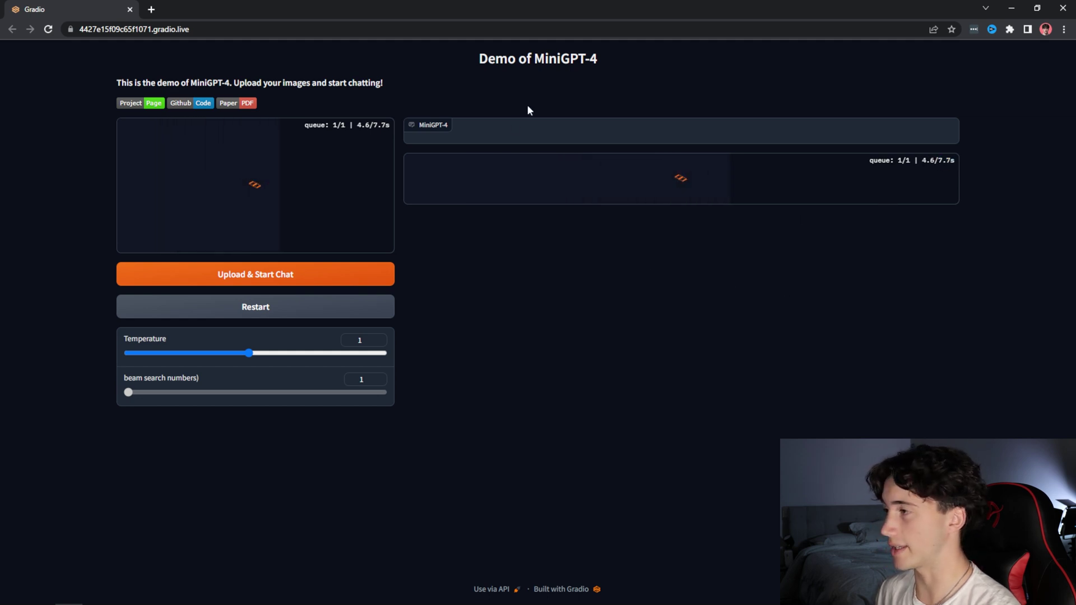
click(461, 186)
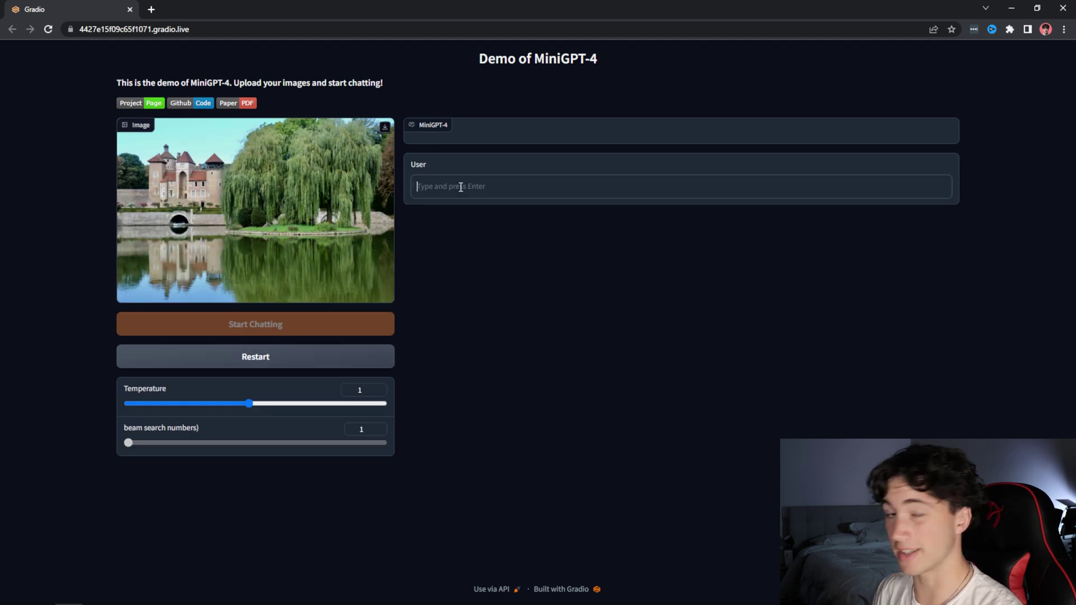
Paste and send 'Describe this image in detail.', highlighting 'The sky is clear and blue' in the reply.
text(Describe this image in detail.)
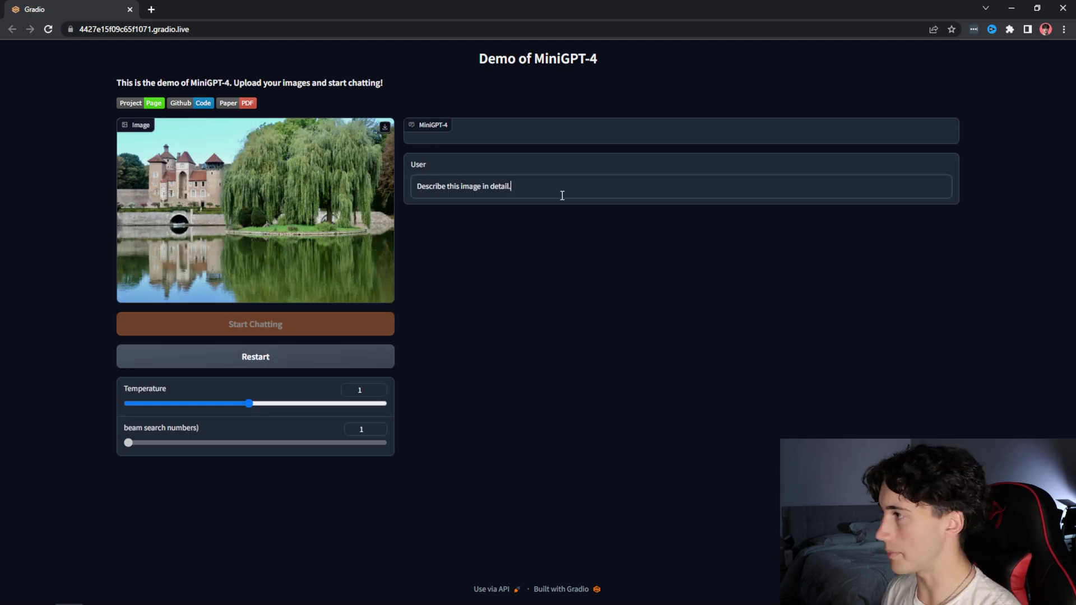
key(Return)
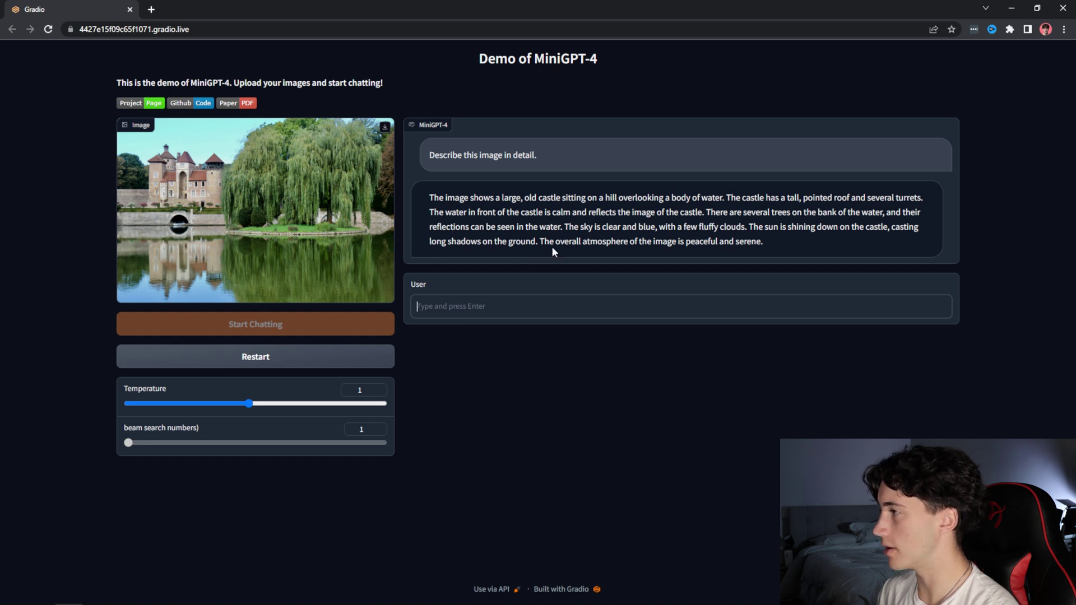
drag(563, 226, 655, 228)
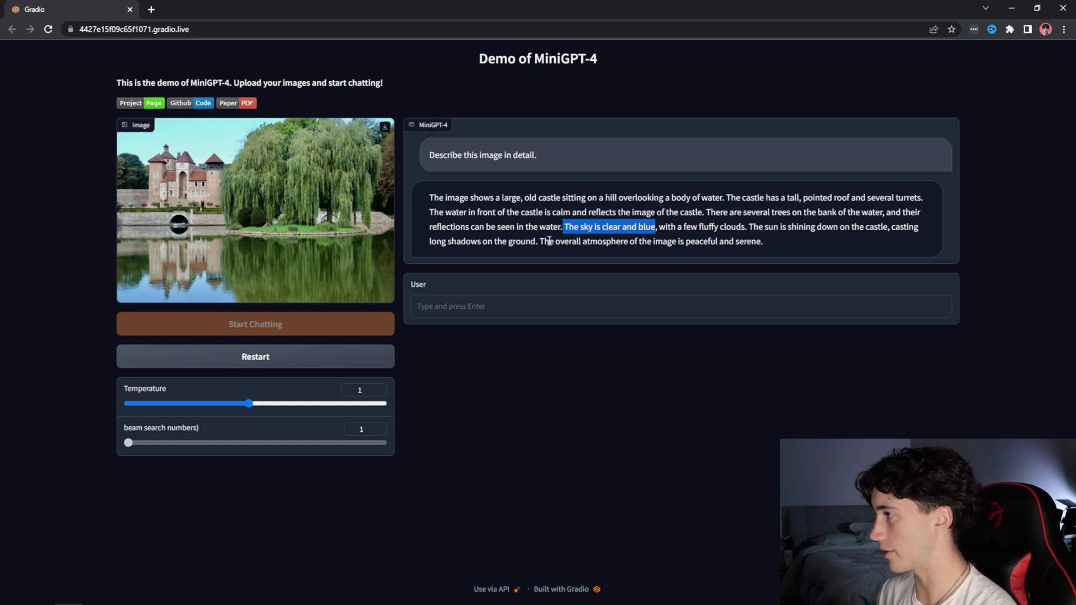
click(810, 242)
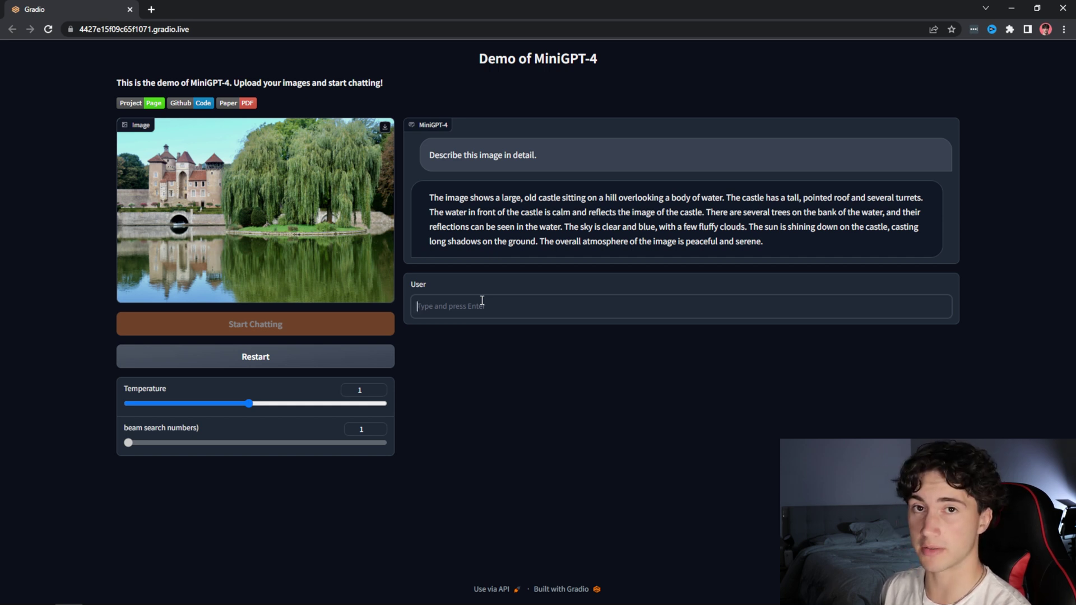
Paste and send 'If you had to take a guess, where was this image taken?'.
text(If you had to take a guess, where was this image taken?)
drag(599, 306, 418, 306)
click(702, 311)
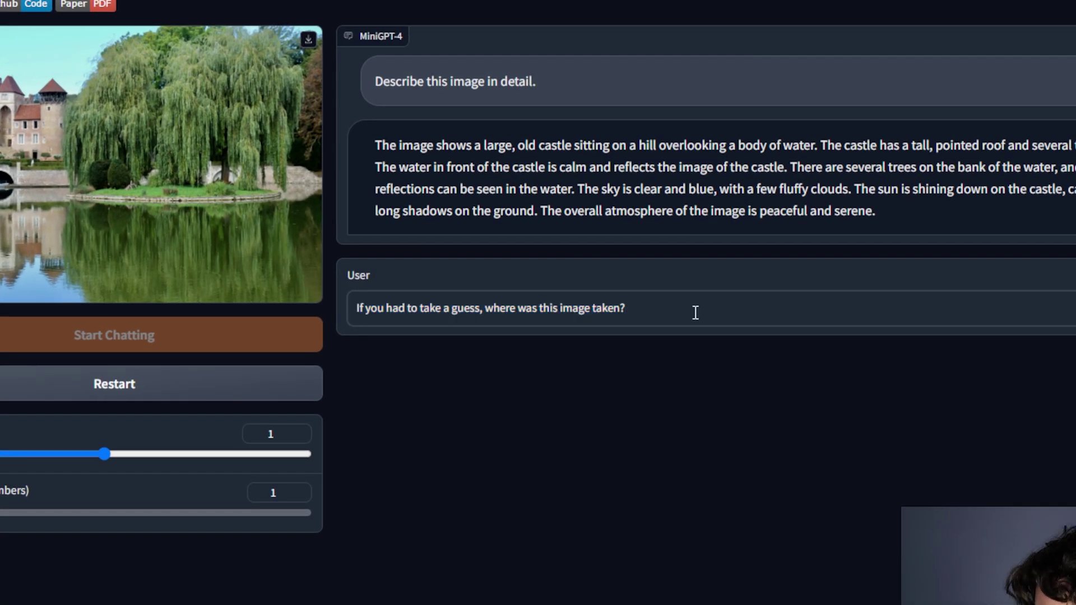
key(Return)
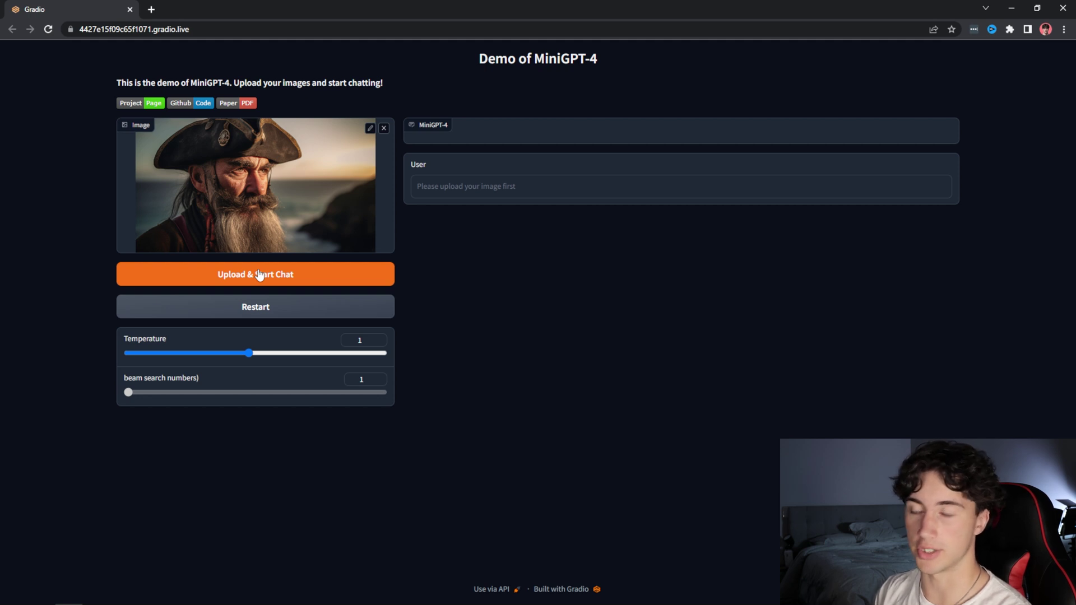
Start the chat with the pirate portrait and place the cursor in the User box.
click(319, 279)
click(445, 190)
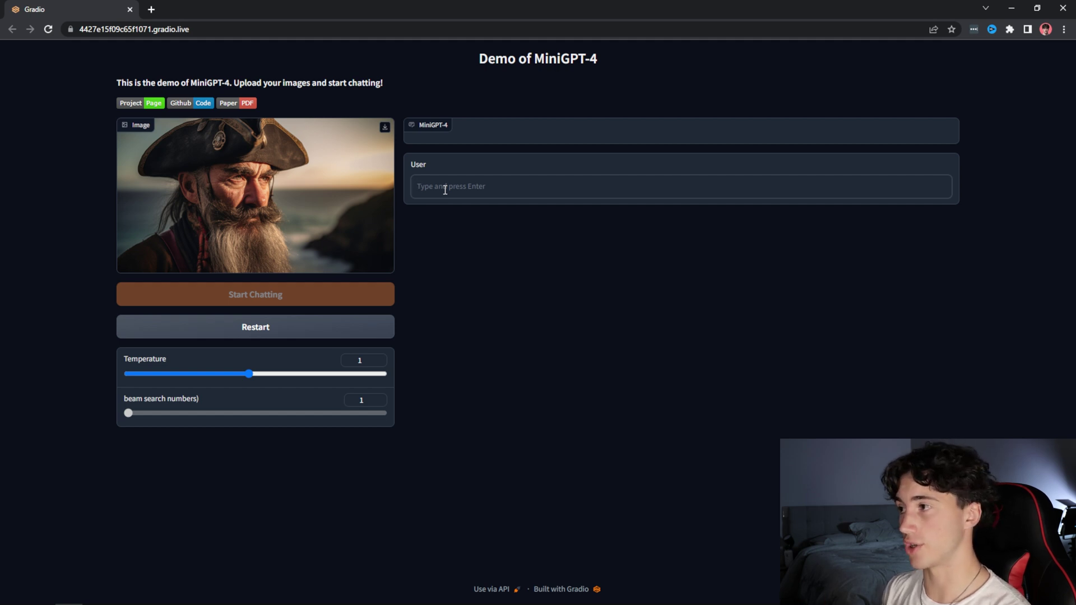
Ask 'What age range is the person in this picture?' and review the reply about an older bearded man.
text(What age range is the person in this picture?)
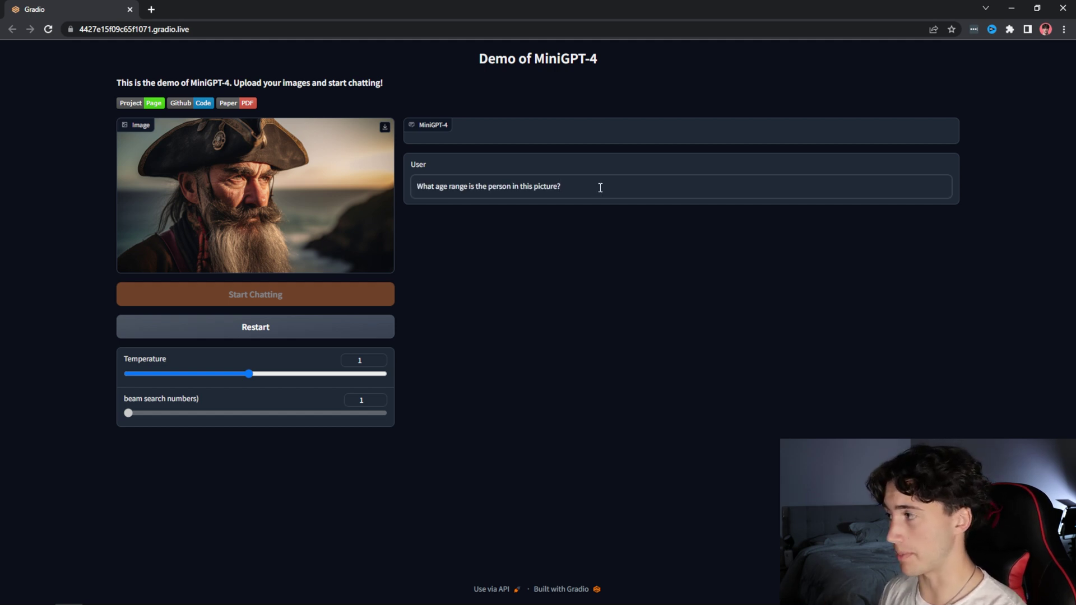
key(Return)
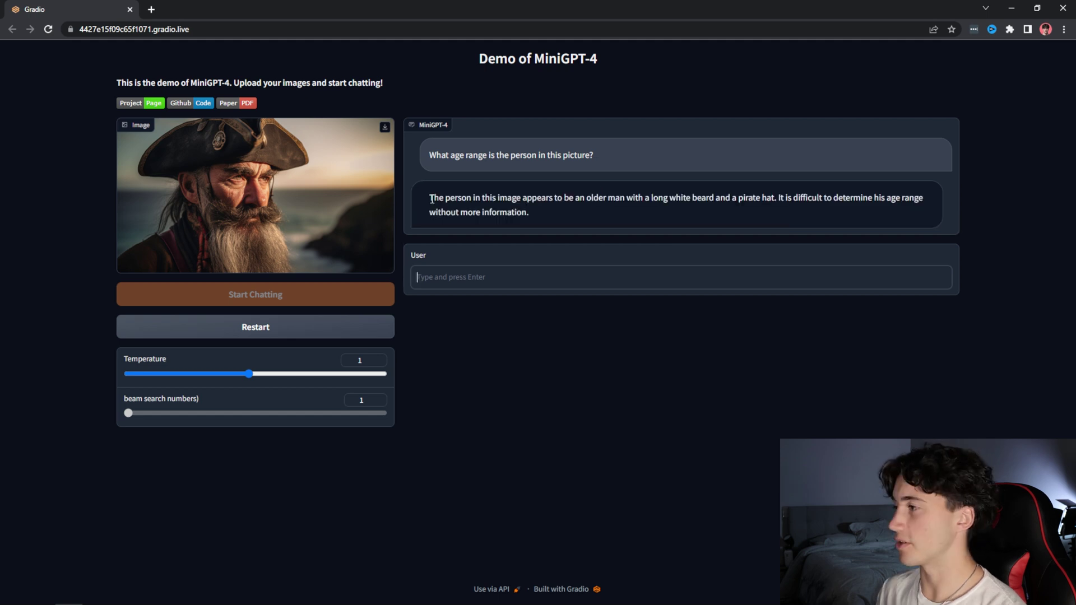
drag(431, 199, 754, 199)
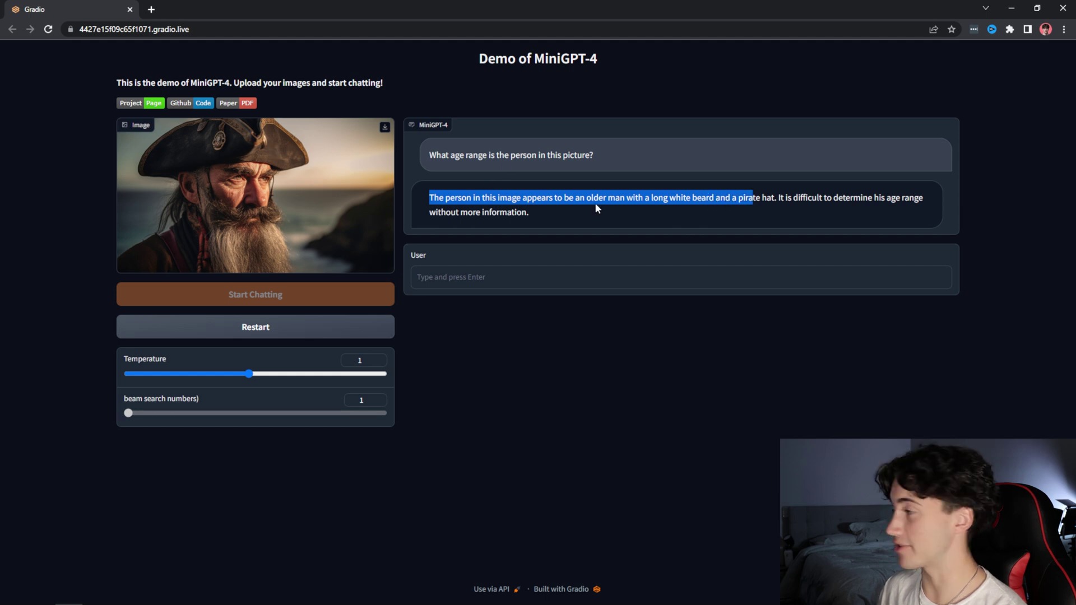
click(835, 188)
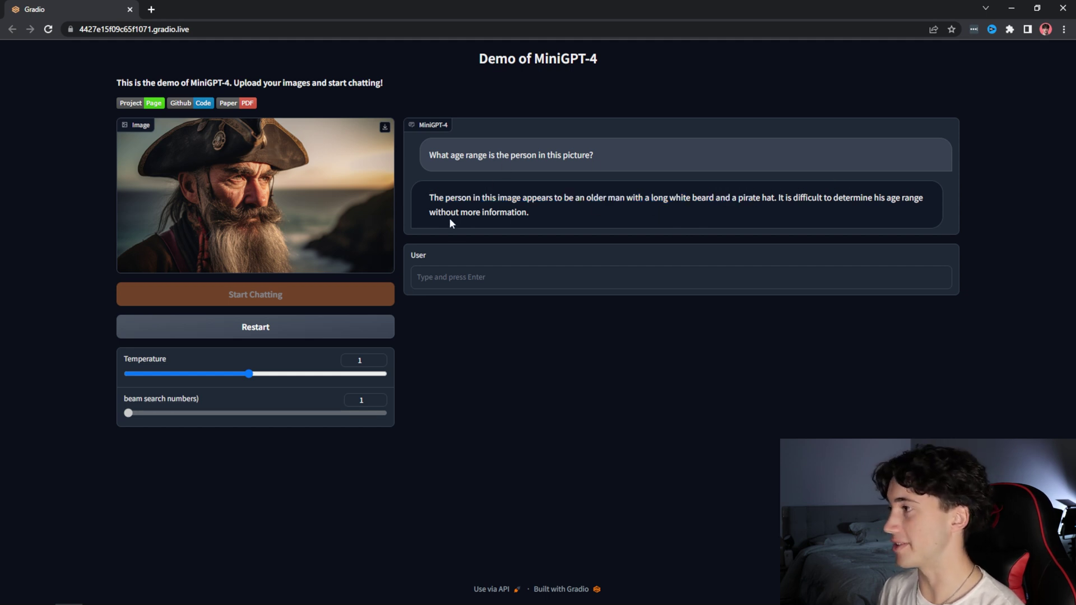
click(443, 276)
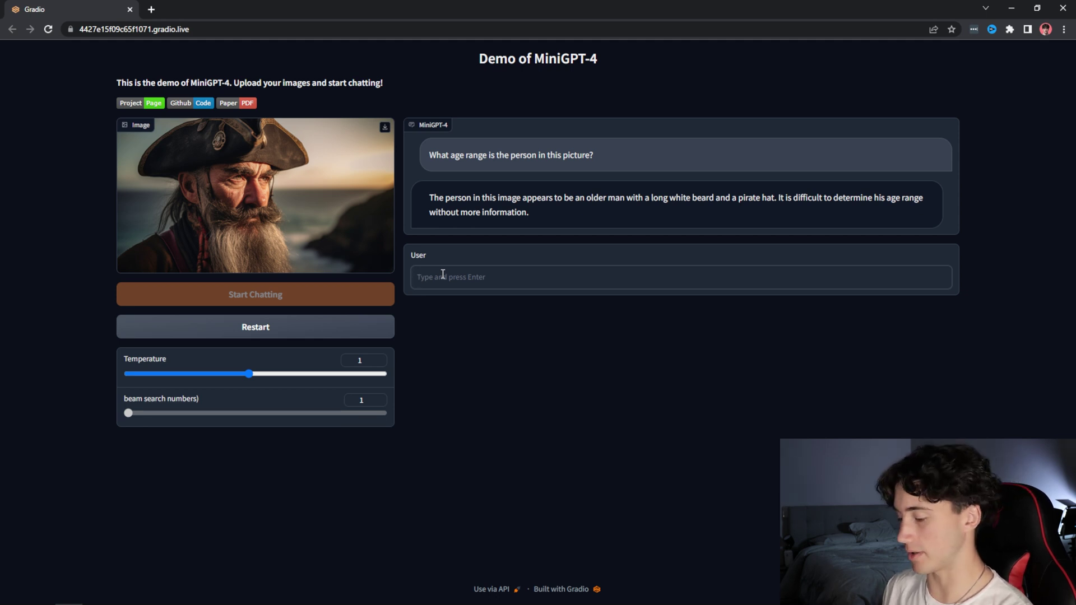
Ask 'If you had to take a guess on his age, what would it be?' to get a late-50s/early-60s estimate.
text(If you had to take a guess on his age, what would it be?)
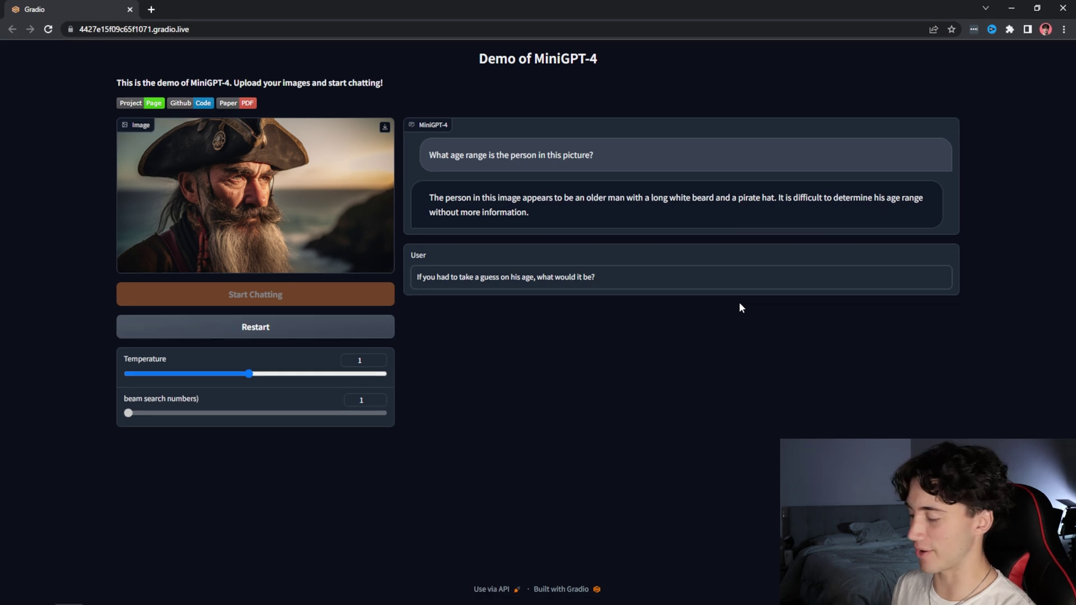
key(Return)
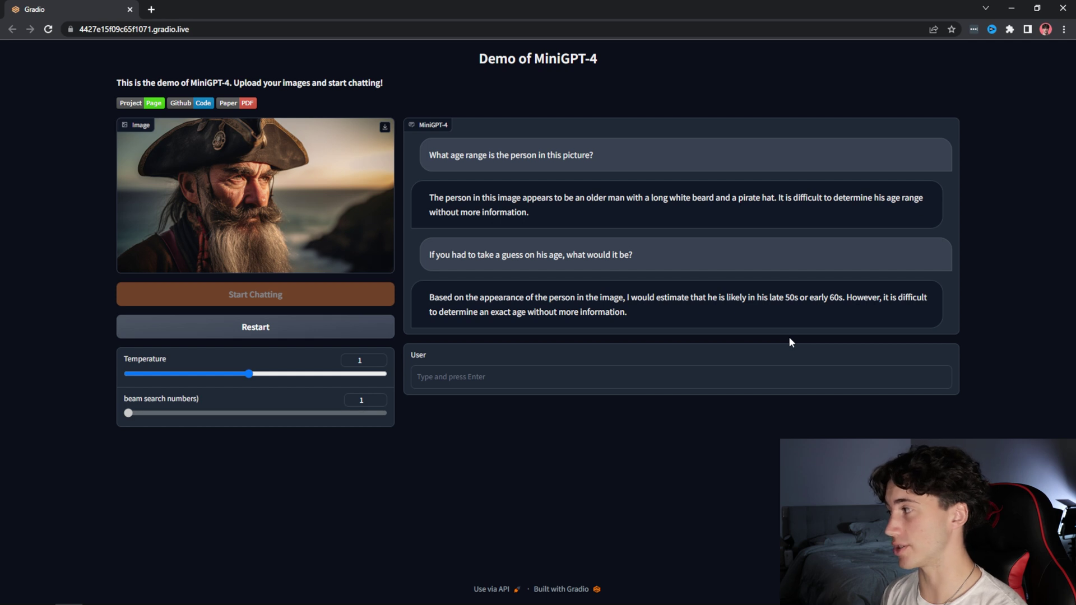
click(531, 374)
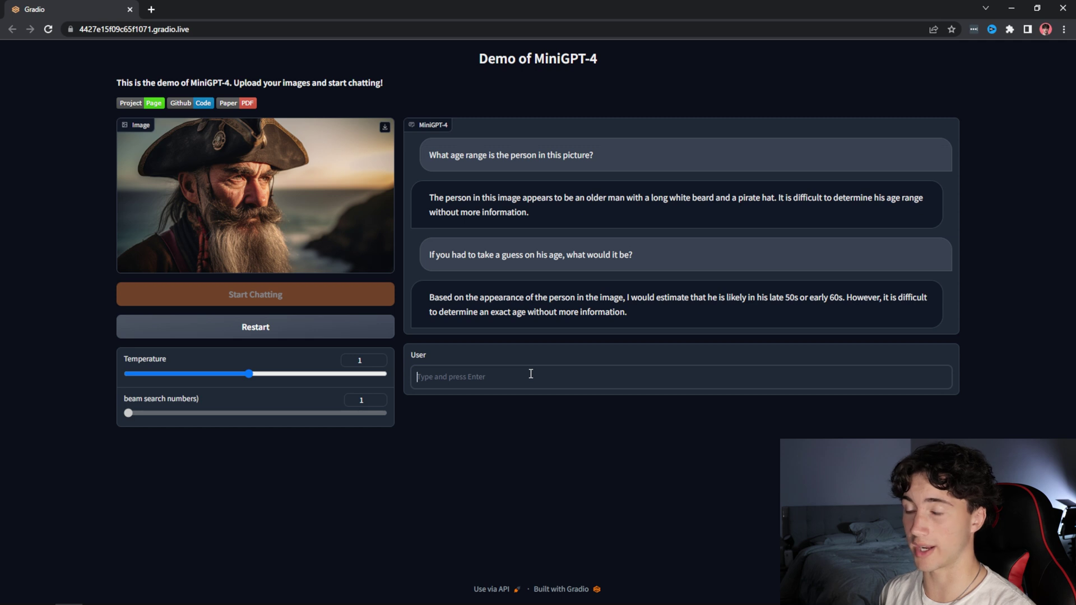
Paste the request to name the pirate protagonist of a short film and set Temperature to 1.5.
text(Give me a name for this character. He is a protagonist, pirate in my short film.)
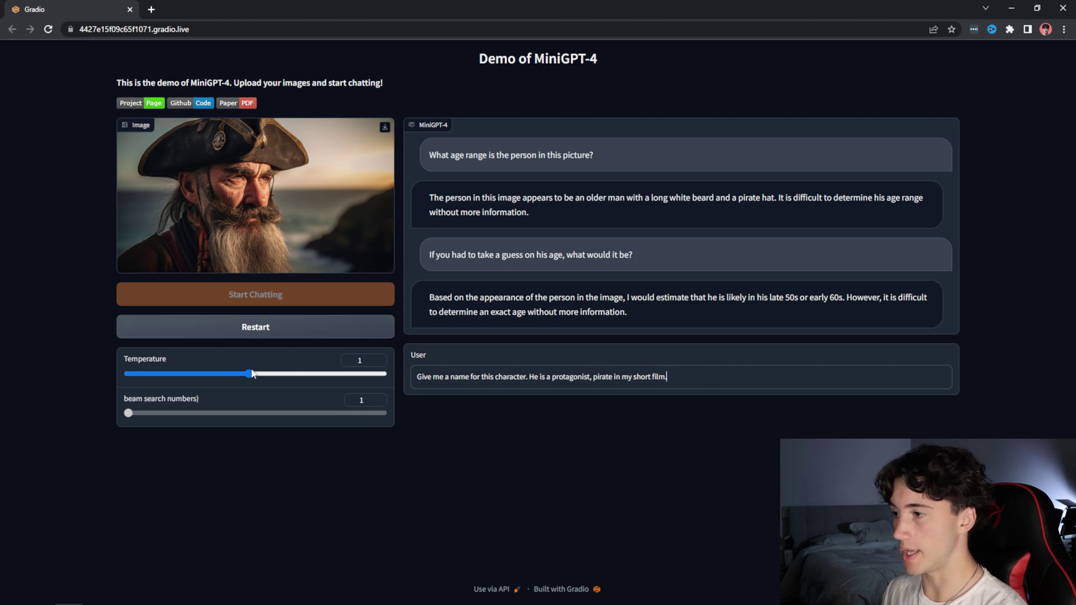
drag(247, 375, 287, 376)
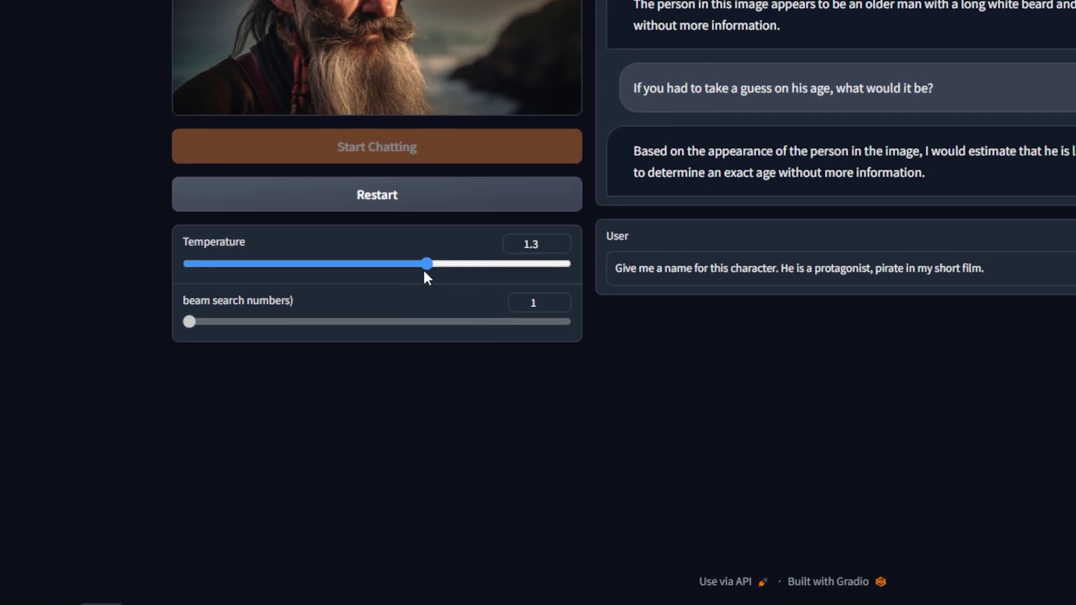
drag(424, 272, 464, 270)
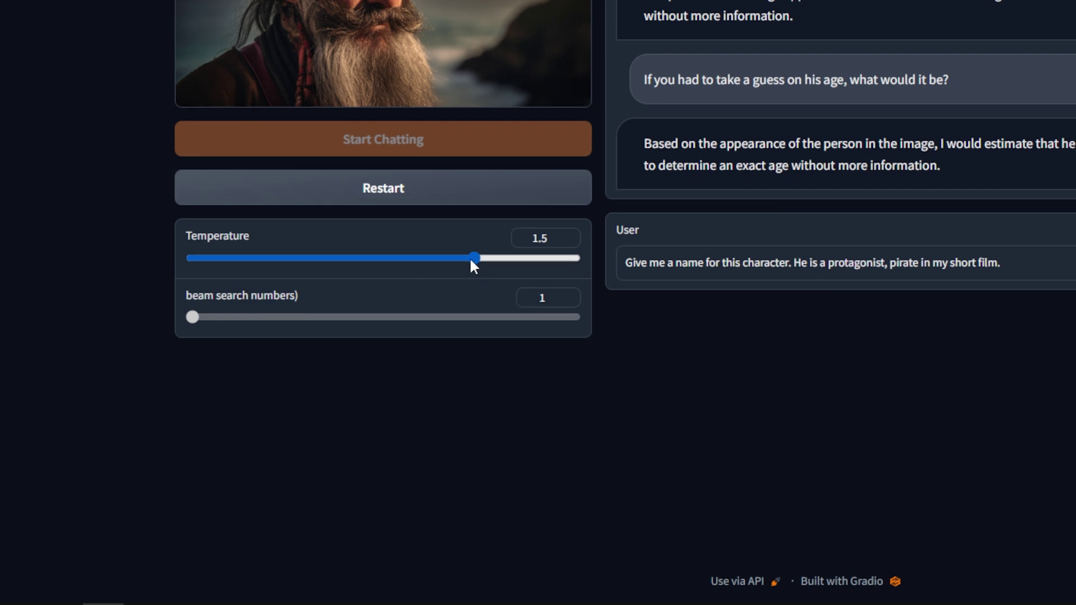
drag(477, 258, 196, 259)
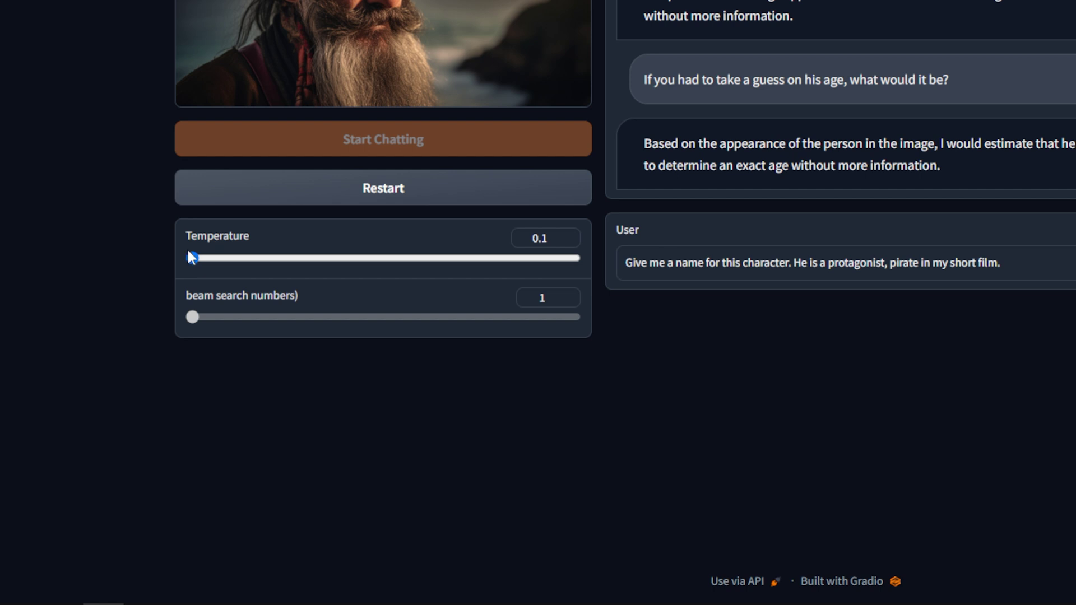
drag(192, 258, 480, 270)
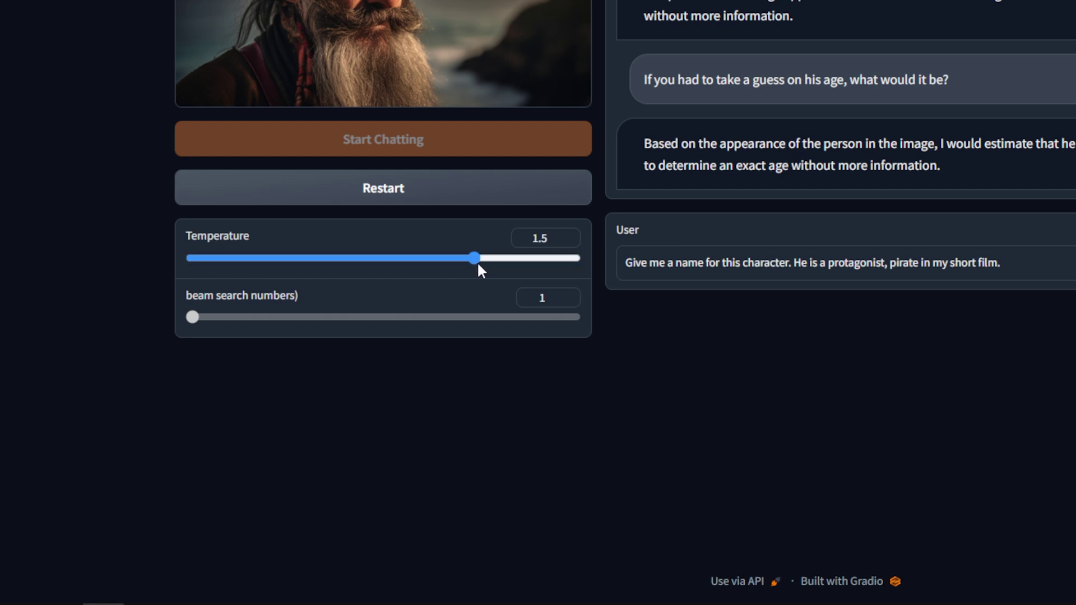
click(1062, 261)
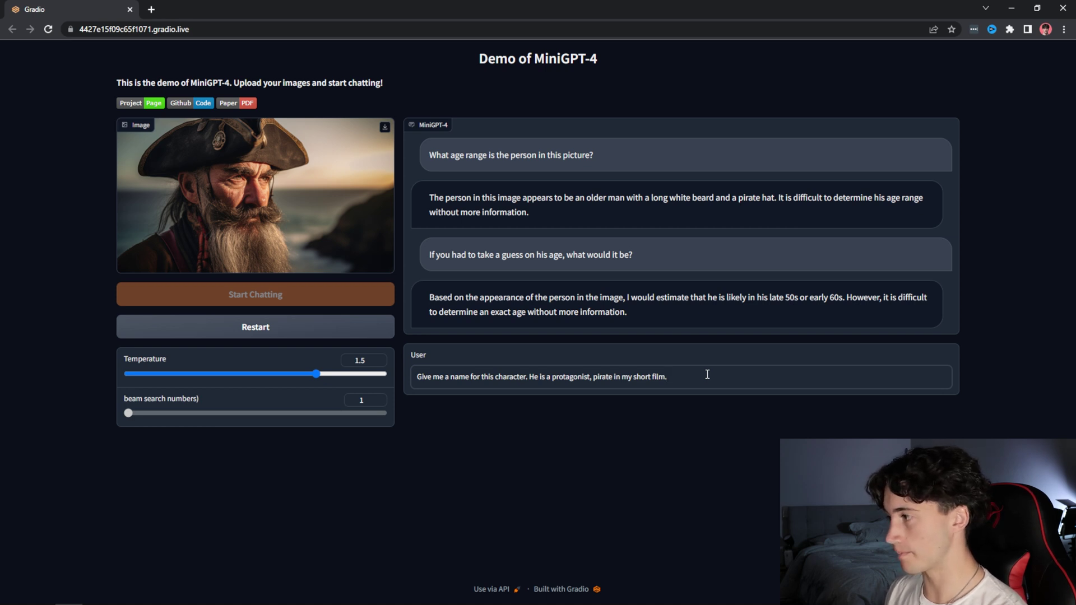
Send the name request and review the suggestions: Captain Jack Sparrow, Hook, Blackbeard, Redbeard, Barbossa.
key(Return)
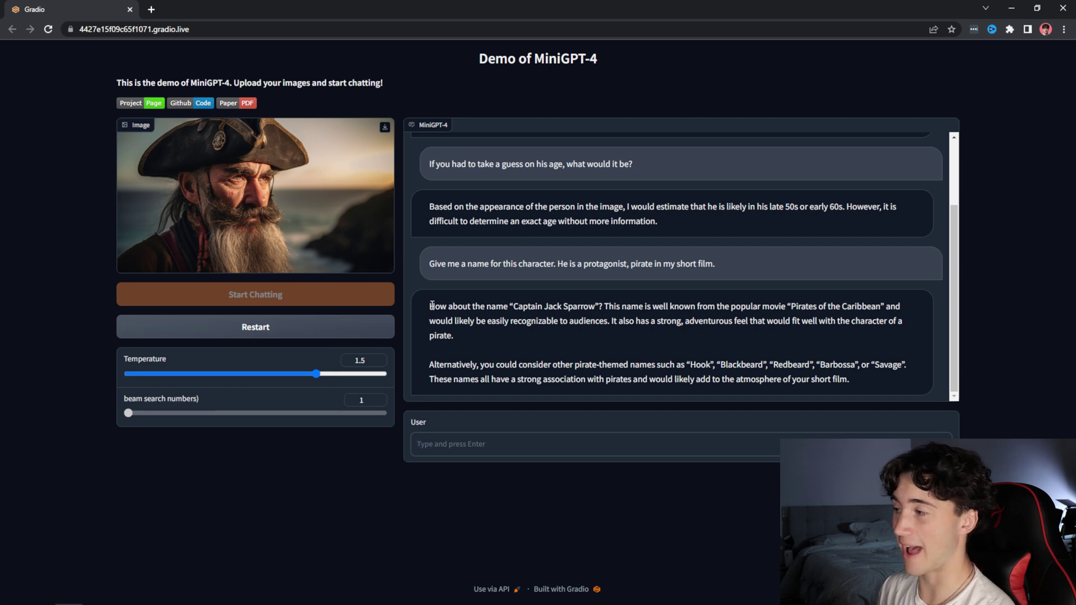
drag(513, 308, 600, 308)
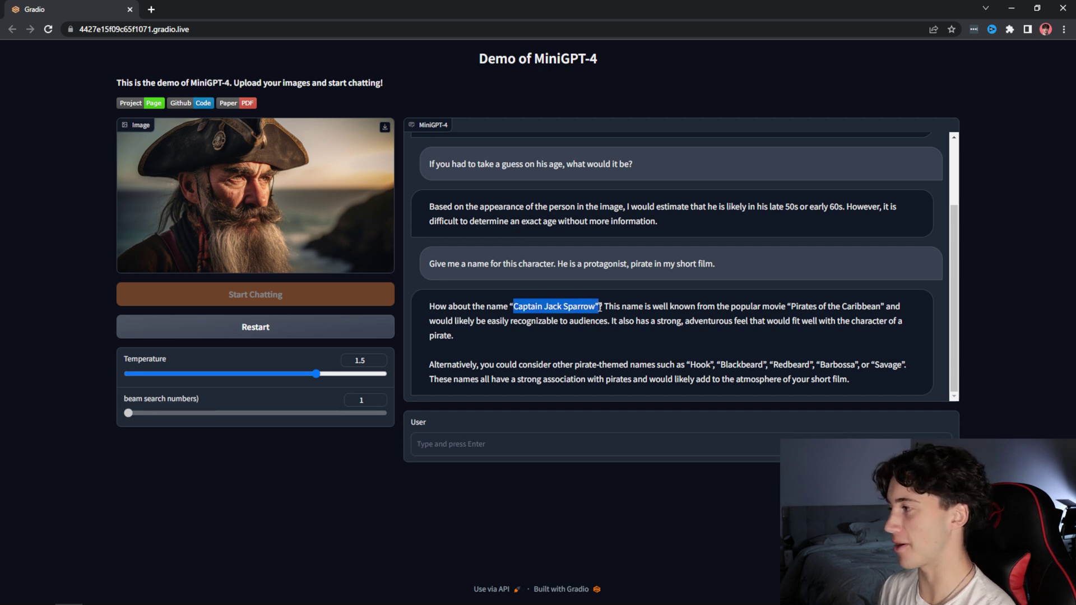
click(604, 306)
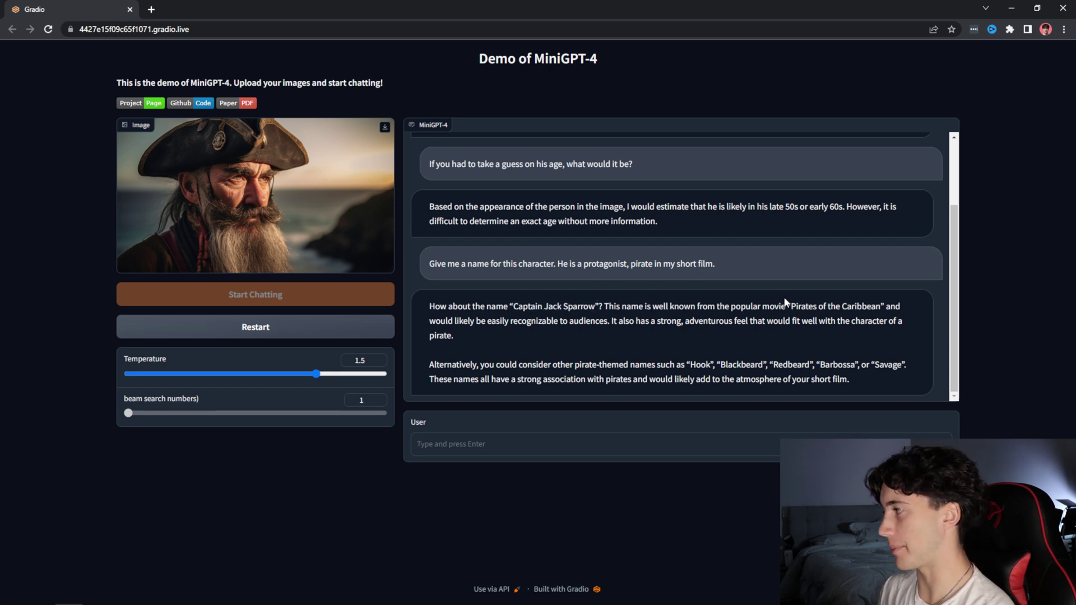